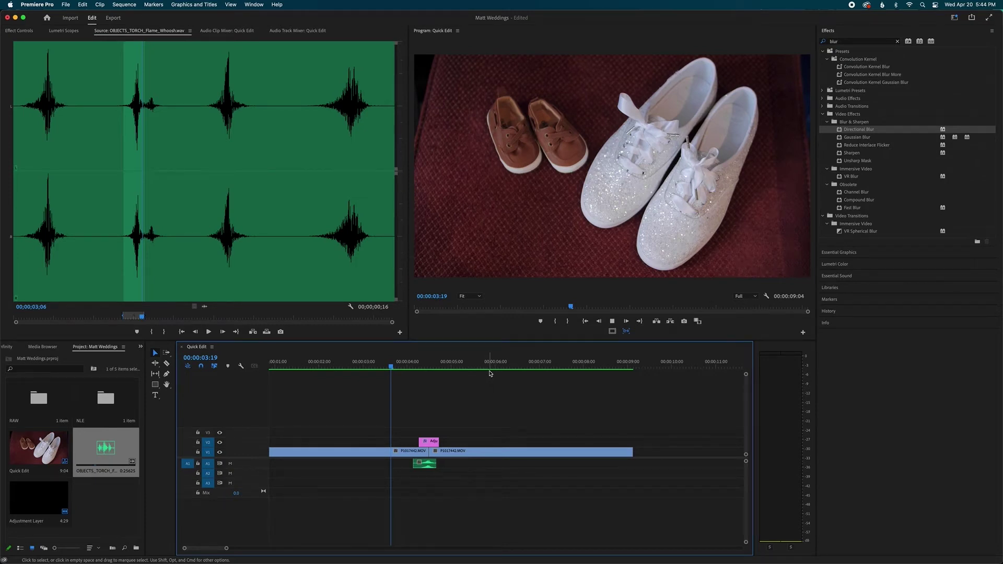
- Play back the finished whip-pan transition on the Quick Edit timeline
{"action": "key", "text": "space"}
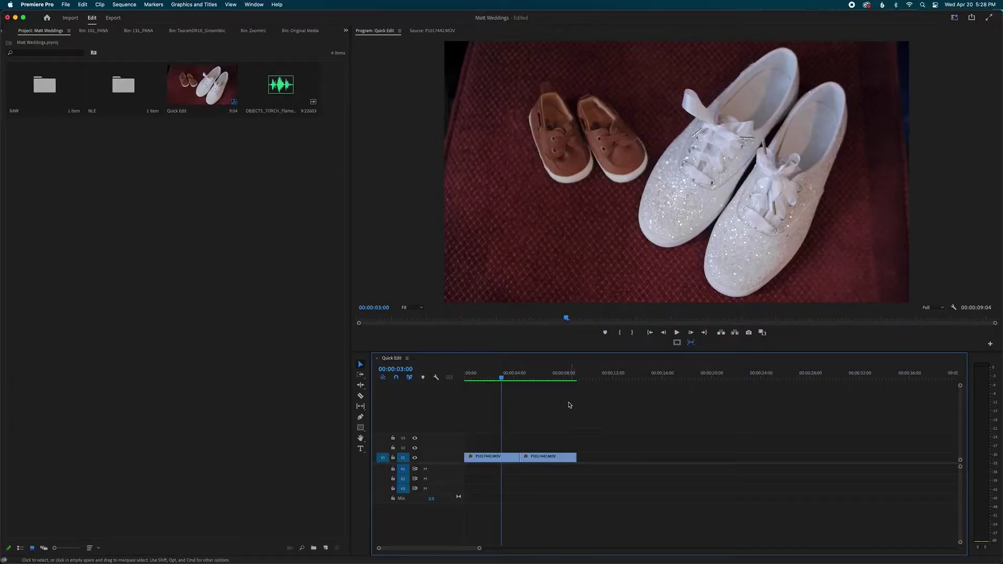
- Create a default Adjustment Layer, drop it on V2 above the clips' cut, and preview
{"action": "right_click", "coordinate": [175, 224]}
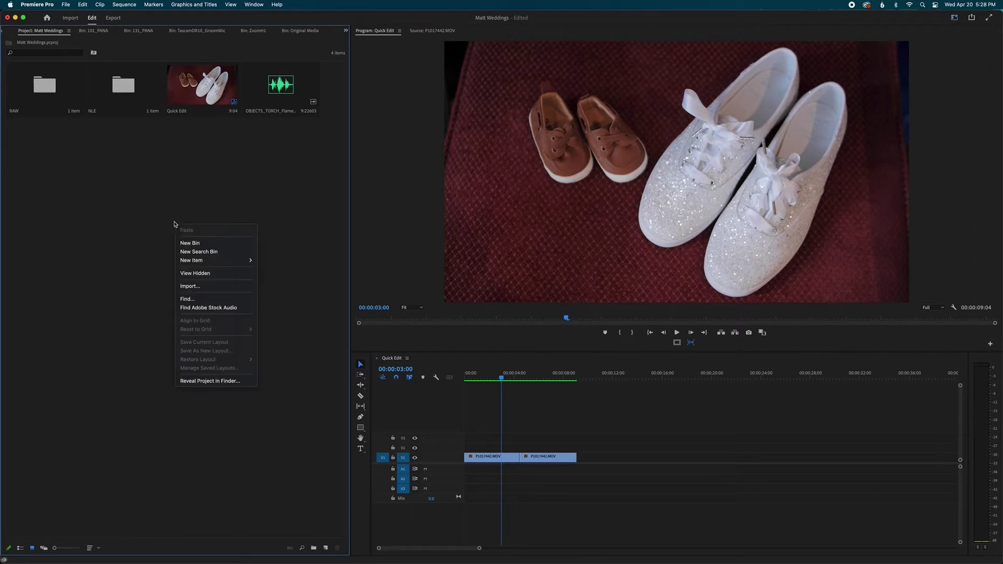
{"action": "mouse_move", "coordinate": [219, 260]}
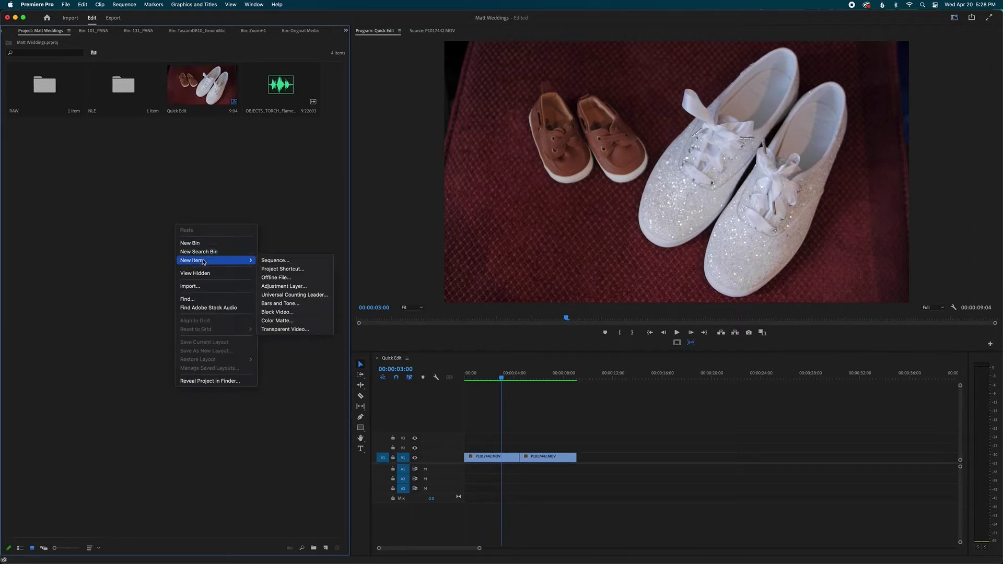
{"action": "left_click", "coordinate": [310, 286]}
{"action": "left_click", "coordinate": [550, 319]}
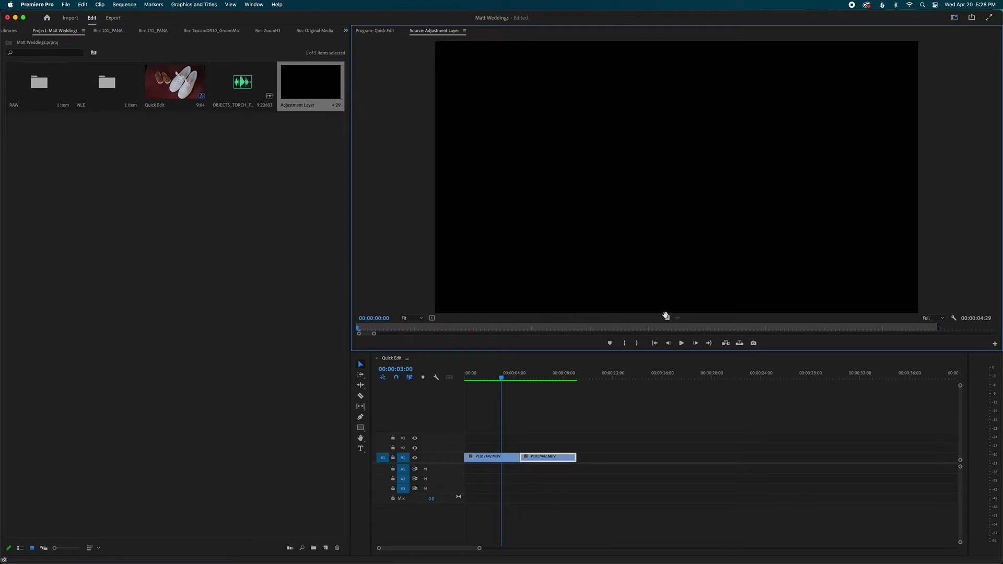
{"action": "left_click_drag", "start_coordinate": [666, 316], "coordinate": [498, 449]}
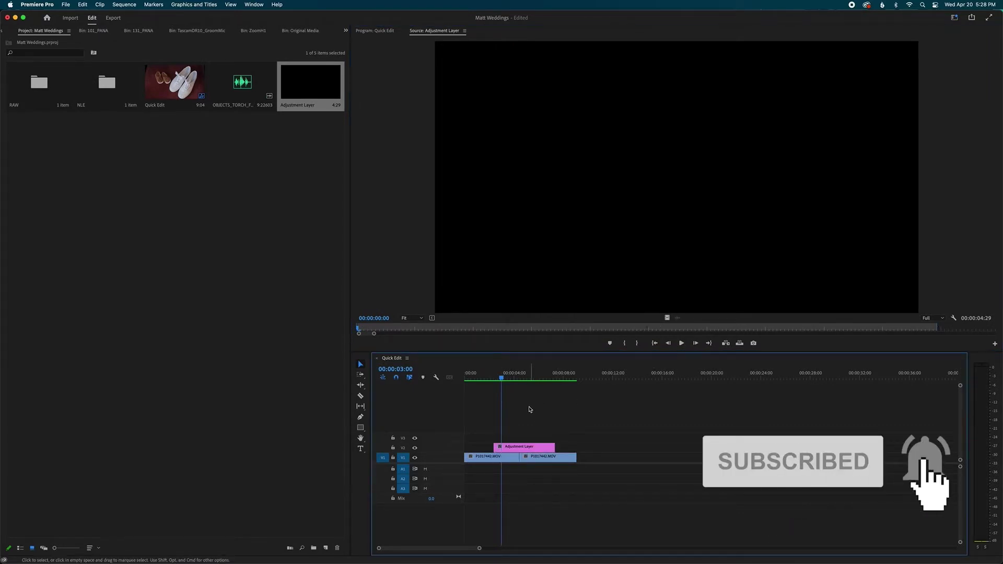
{"action": "key", "text": "space"}
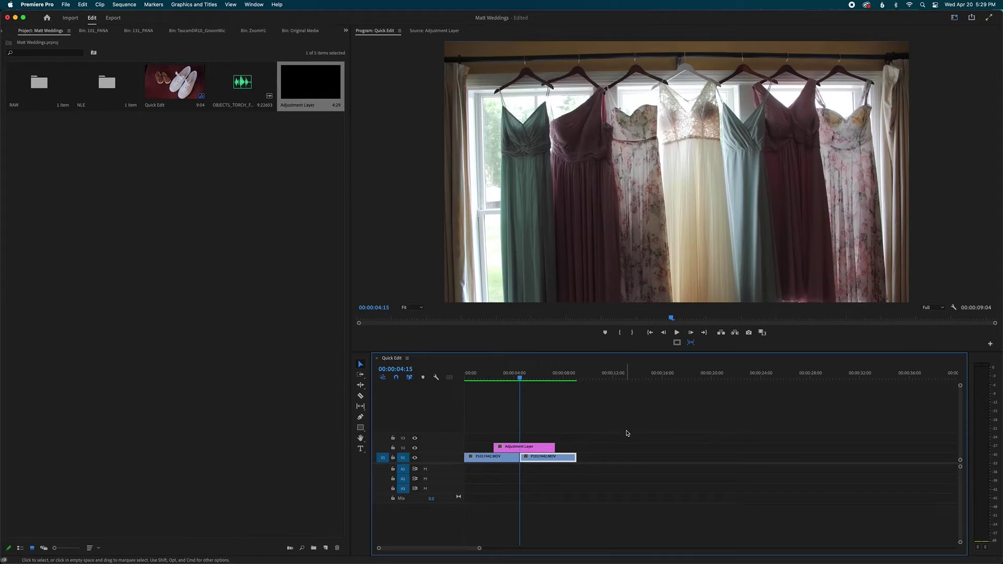
- Zoom in around the cut and trim the adjustment layer's start to 00:00:04:08
{"action": "left_click", "coordinate": [535, 479]}
{"action": "key", "text": "shift"}
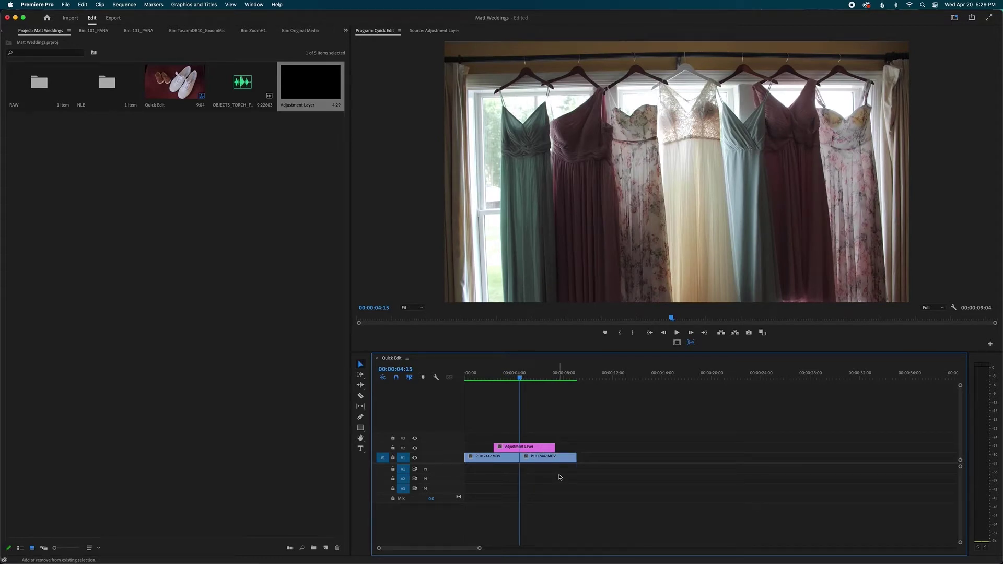
{"action": "key", "text": "shift+Left"}
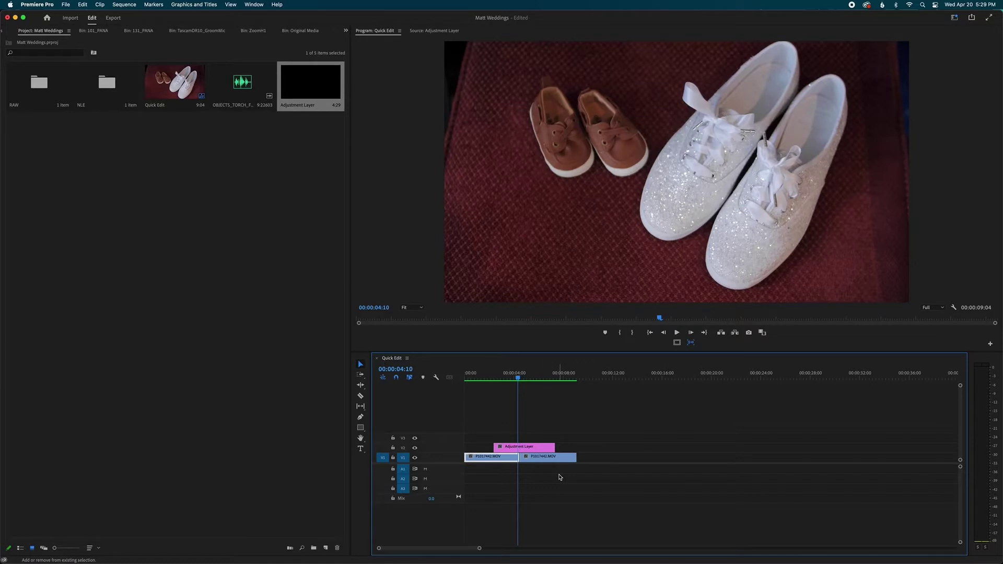
{"action": "key", "text": "equal"}
{"action": "key", "text": "equal"}
{"action": "scroll", "coordinate": [672, 420], "scroll_direction": "right", "scroll_amount": 1}
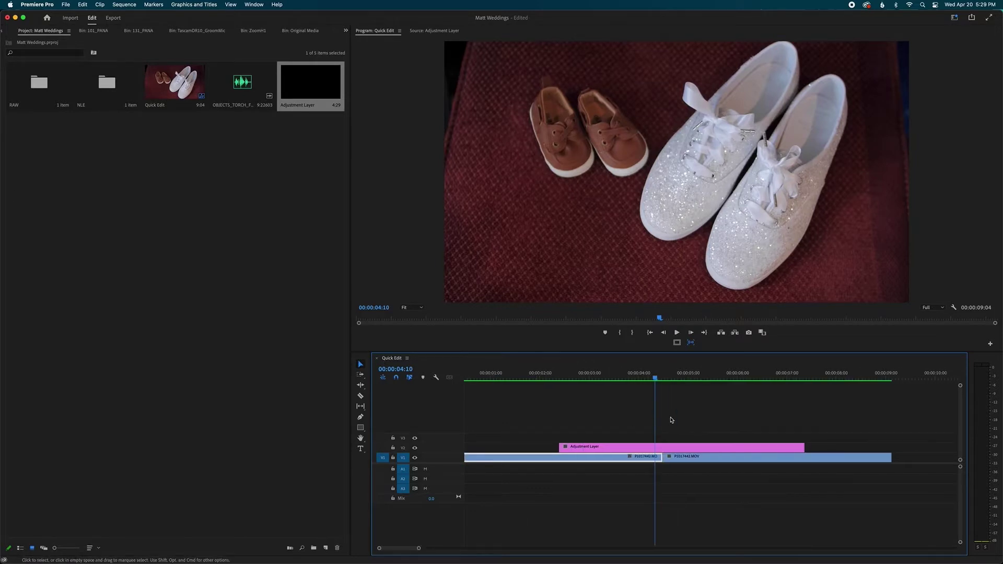
{"action": "scroll", "coordinate": [671, 420], "scroll_direction": "right", "scroll_amount": 2}
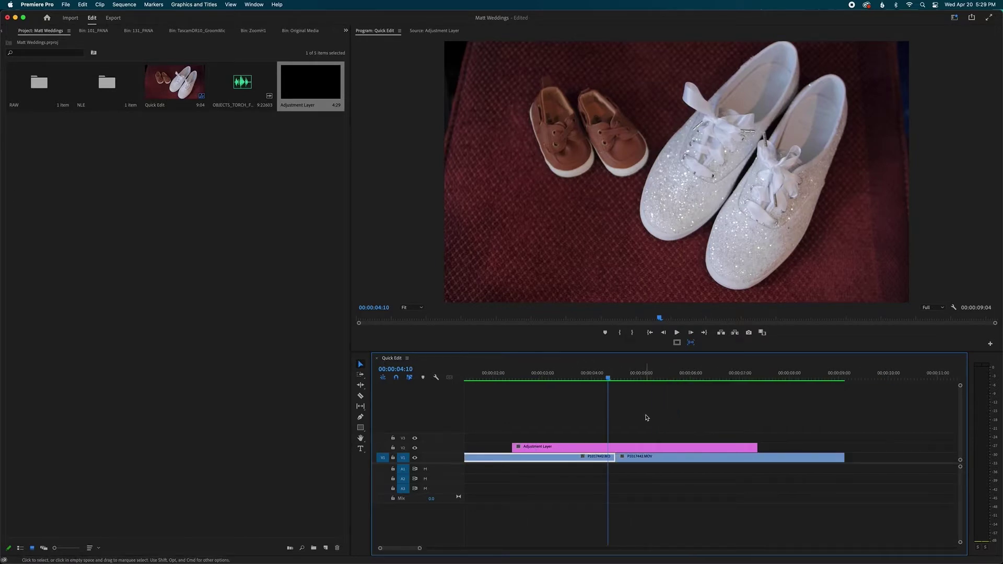
{"action": "key", "text": "Left"}
{"action": "key", "text": "Left"}
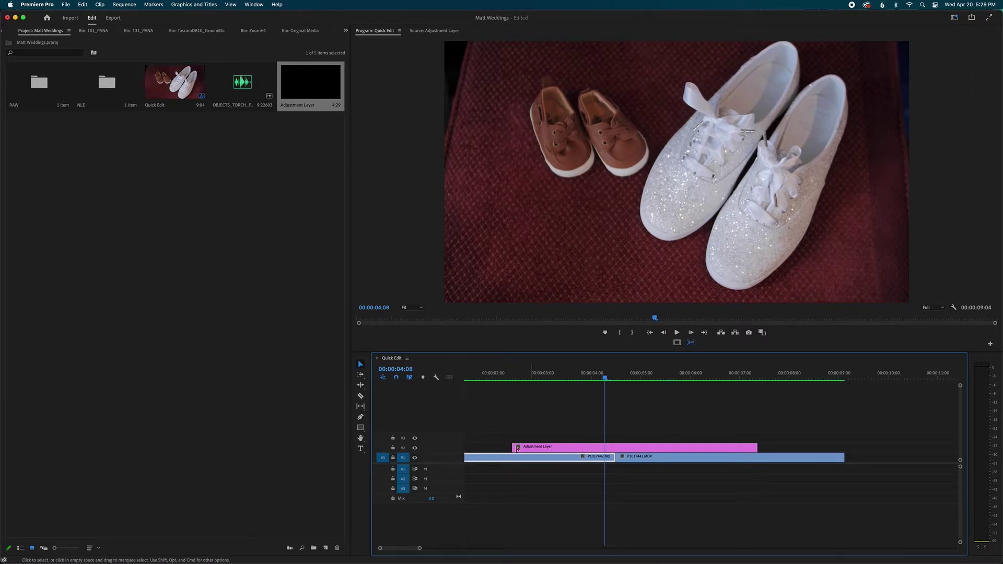
{"action": "left_click_drag", "start_coordinate": [513, 447], "coordinate": [601, 446]}
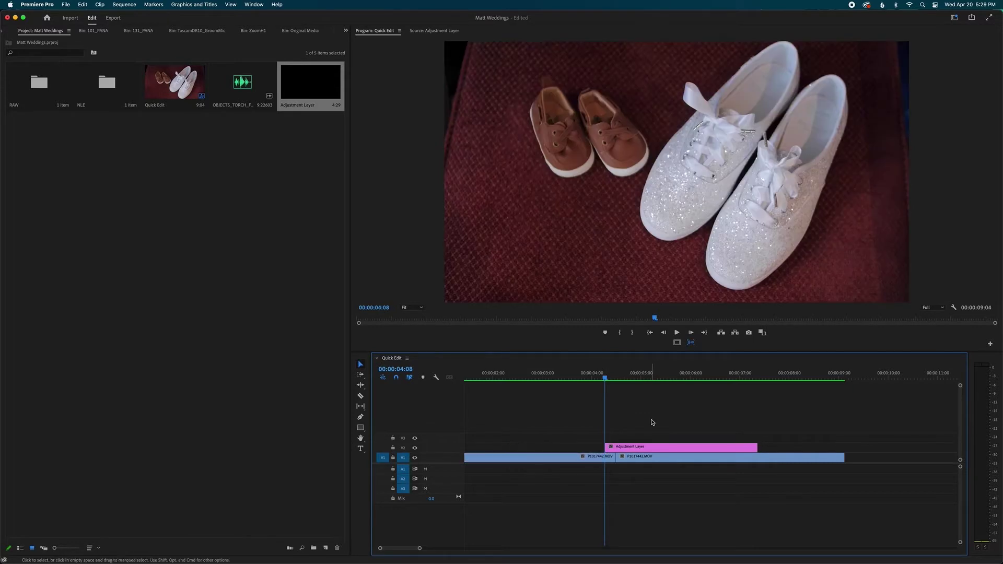
- Trim the adjustment layer's end to 00:00:04:22 and fit the sequence in view
{"action": "key", "text": "Down"}
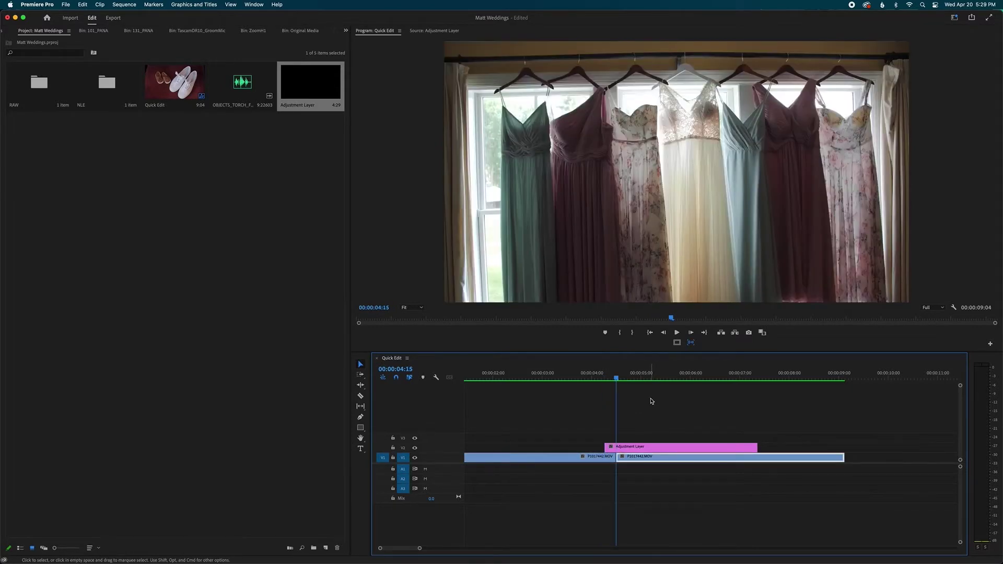
{"action": "key", "text": "shift"}
{"action": "key", "text": "shift+Right"}
{"action": "key", "text": "Right"}
{"action": "key", "text": "Right"}
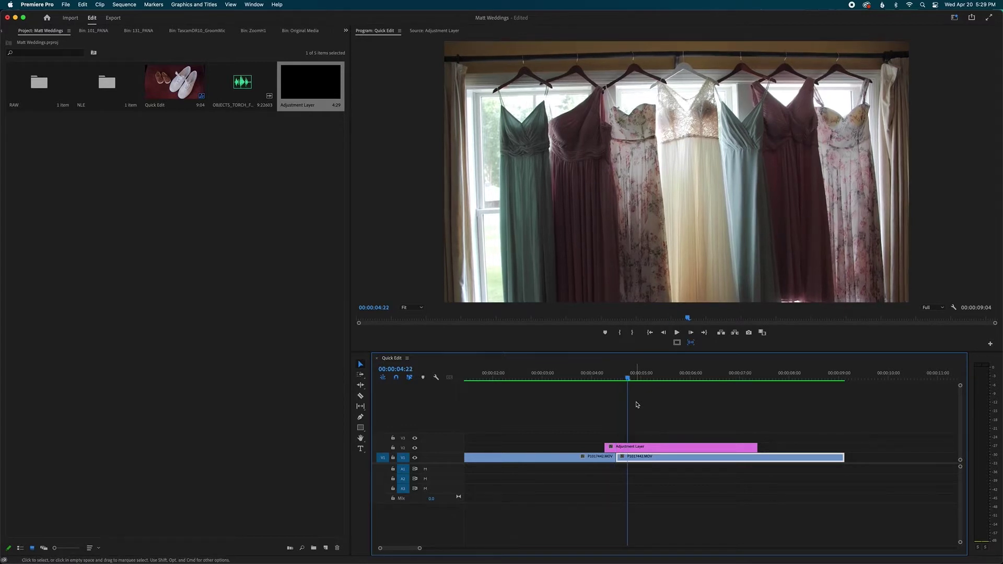
{"action": "left_click_drag", "start_coordinate": [757, 448], "coordinate": [628, 448]}
{"action": "key", "text": "backslash"}
{"action": "key", "text": "shift+Left"}
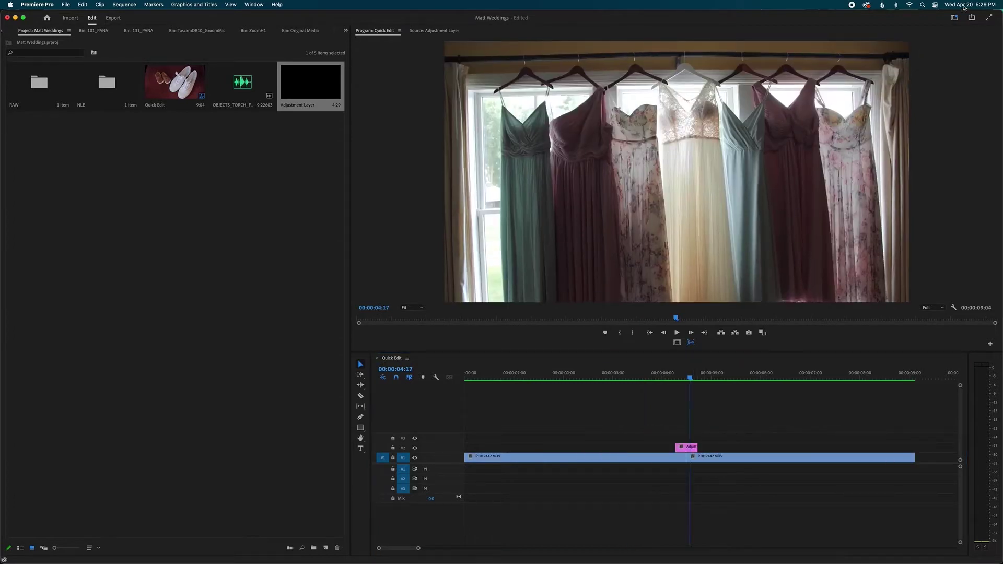
- Switch to the Effects workspace and apply Distort > Offset to the adjustment layer
{"action": "left_click", "coordinate": [955, 19]}
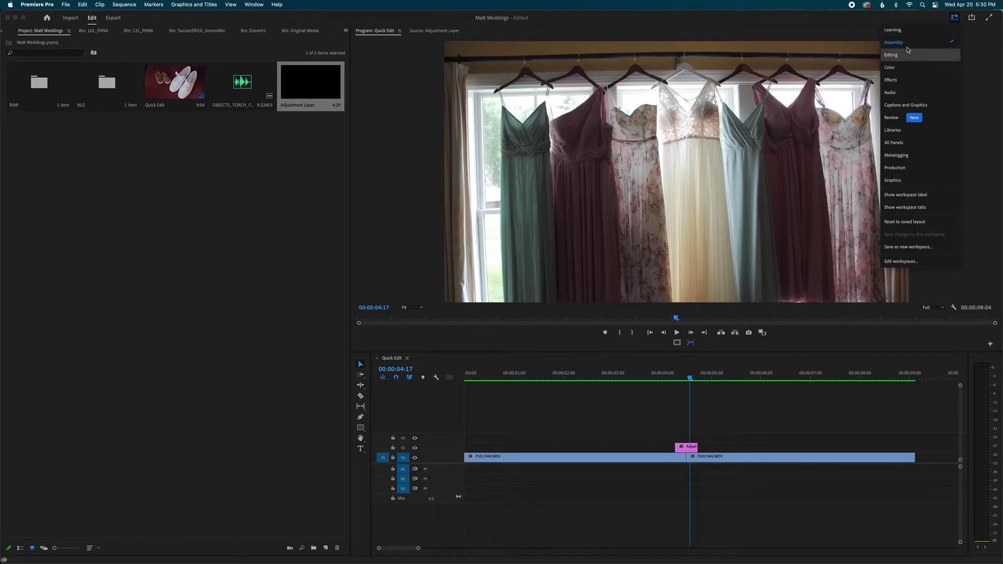
{"action": "left_click", "coordinate": [902, 81]}
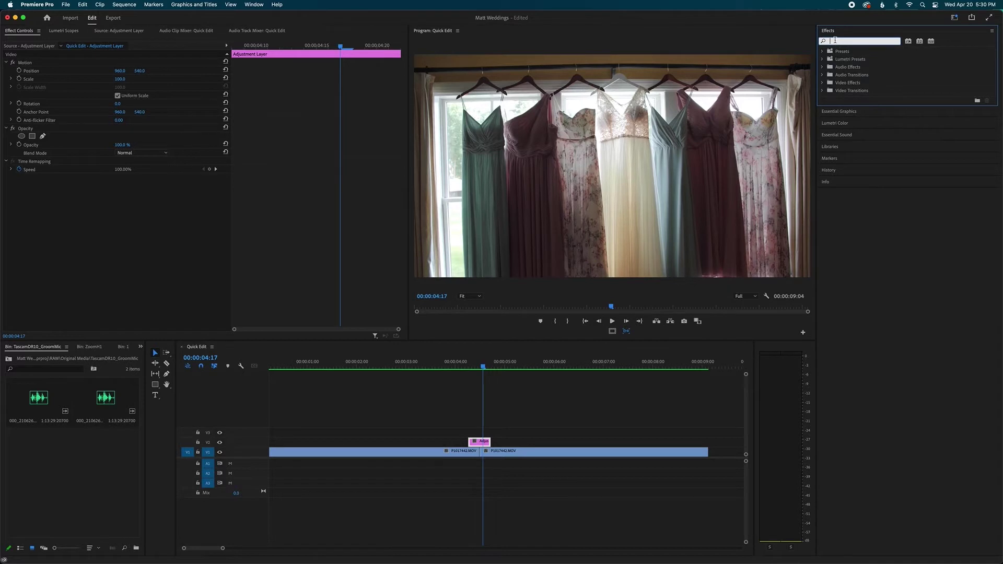
{"action": "type", "text": "Off"}
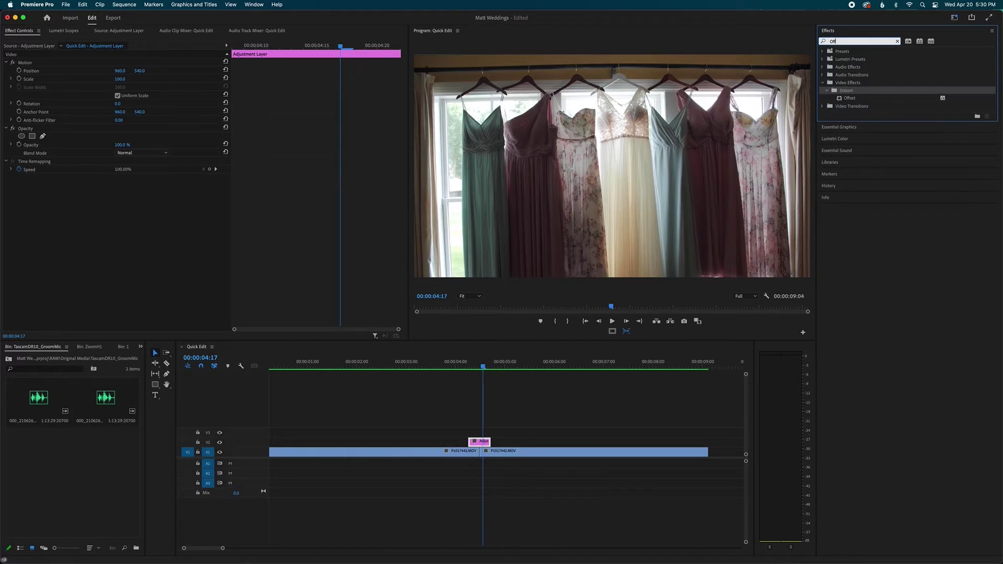
{"action": "left_click", "coordinate": [848, 99]}
{"action": "left_click_drag", "start_coordinate": [845, 103], "coordinate": [478, 444]}
{"action": "left_click", "coordinate": [460, 401]}
{"action": "left_click", "coordinate": [479, 443]}
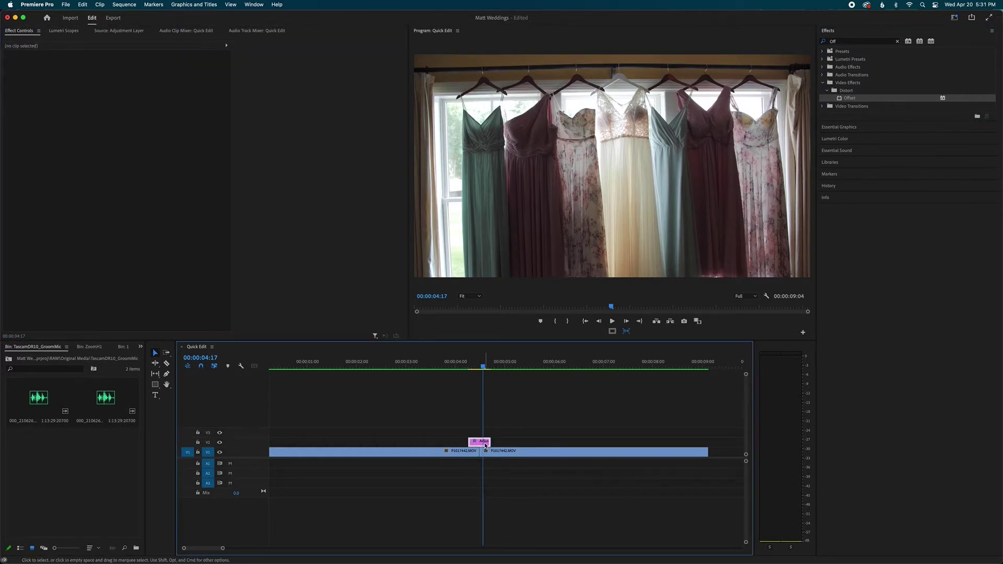
{"action": "left_click", "coordinate": [571, 407]}
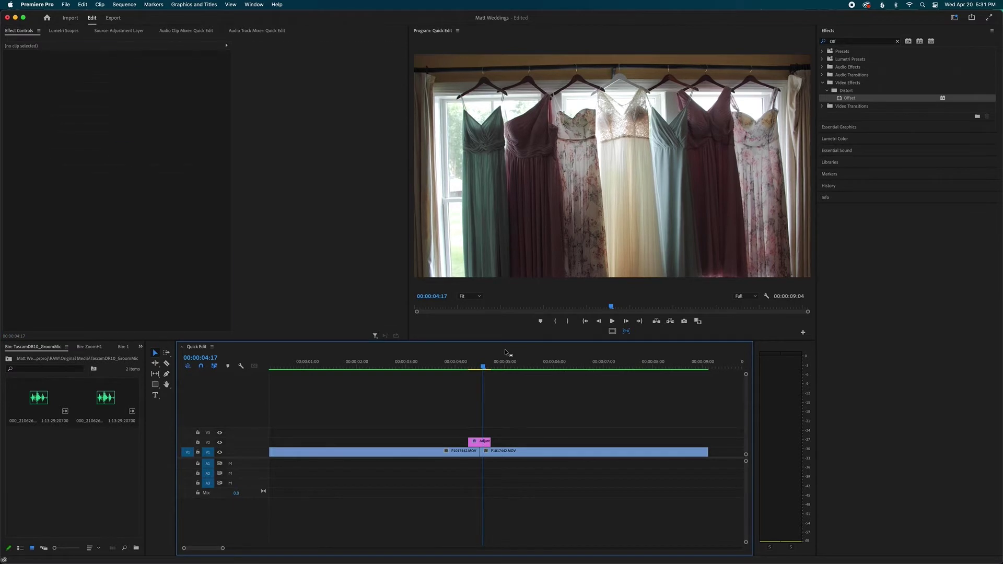
- Target track V2, select the zoomed-in adjustment layer, and park the playhead at 00:00:04:10
{"action": "key", "text": "Up"}
{"action": "key", "text": "Up"}
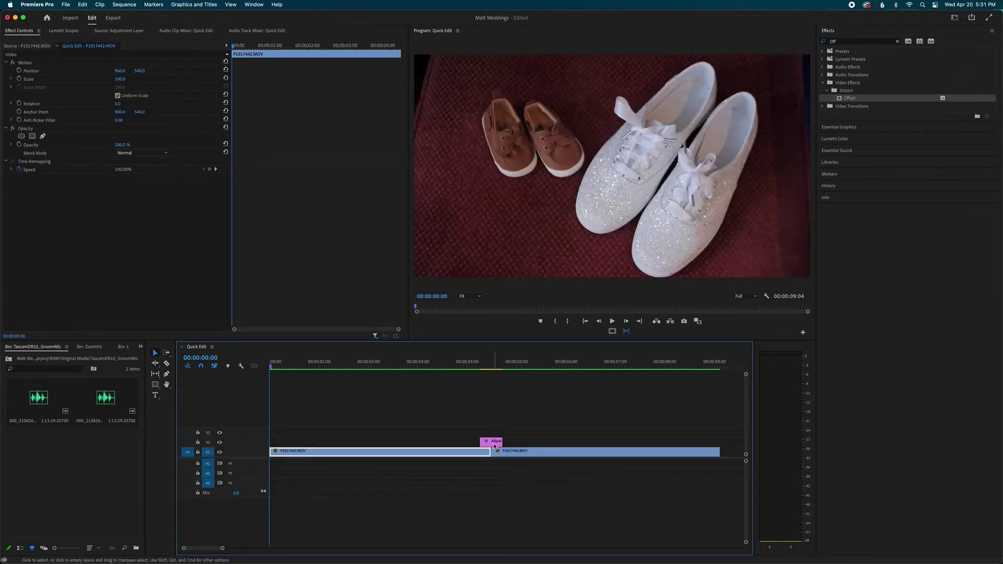
{"action": "key", "text": "Down"}
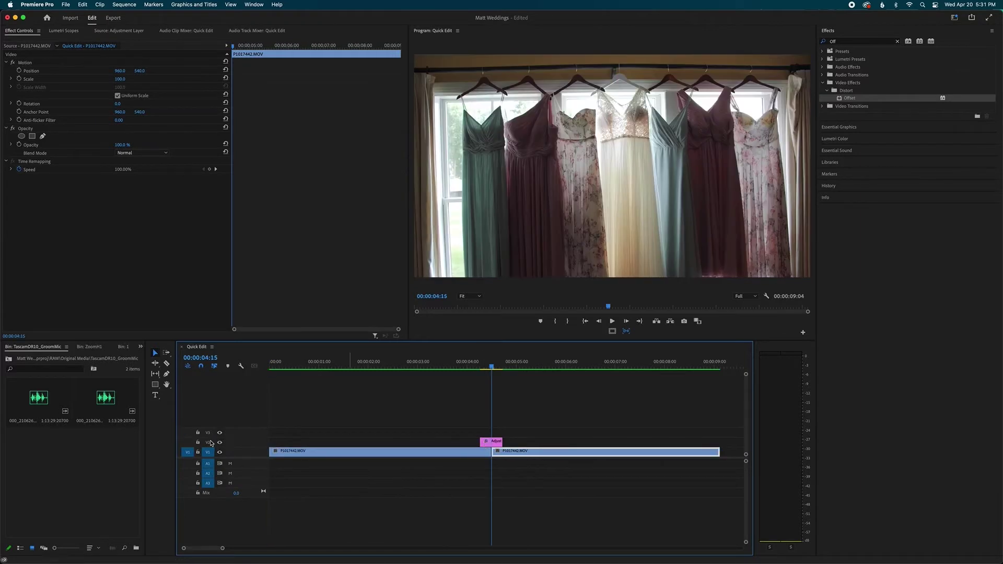
{"action": "left_click", "coordinate": [208, 444]}
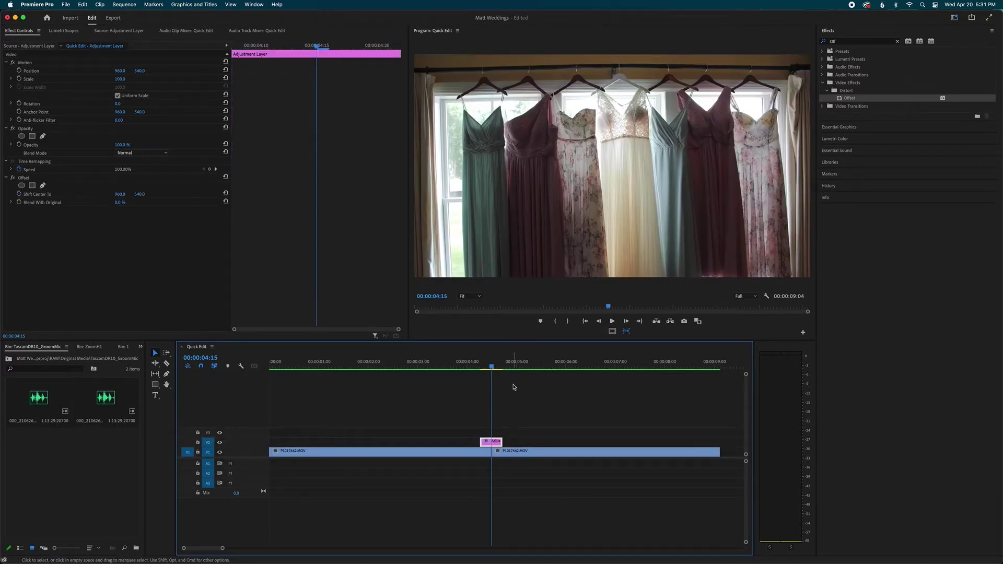
{"action": "key", "text": "Up"}
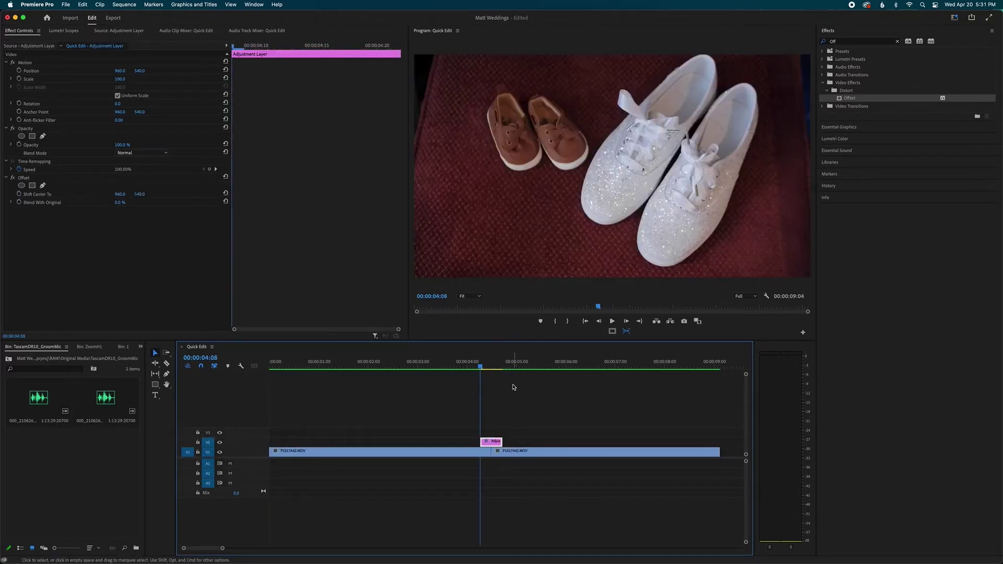
{"action": "left_click", "coordinate": [491, 407]}
{"action": "scroll", "coordinate": [491, 407], "scroll_direction": "right", "scroll_amount": 1}
{"action": "key", "text": "equal"}
{"action": "key", "text": "equal"}
{"action": "key", "text": "equal"}
{"action": "scroll", "coordinate": [582, 408], "scroll_direction": "right", "scroll_amount": 3}
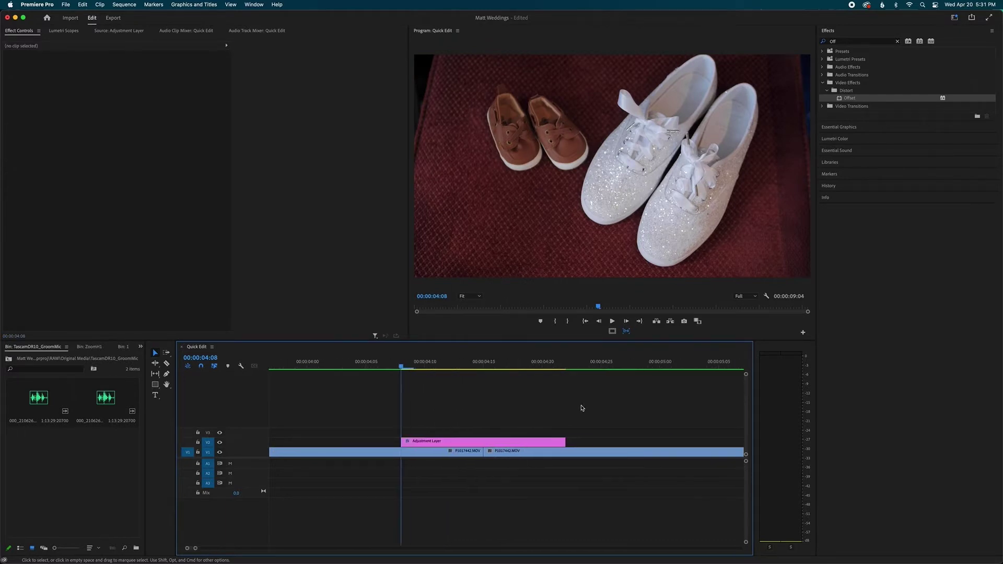
{"action": "scroll", "coordinate": [575, 402], "scroll_direction": "left", "scroll_amount": 3}
{"action": "key", "text": "d"}
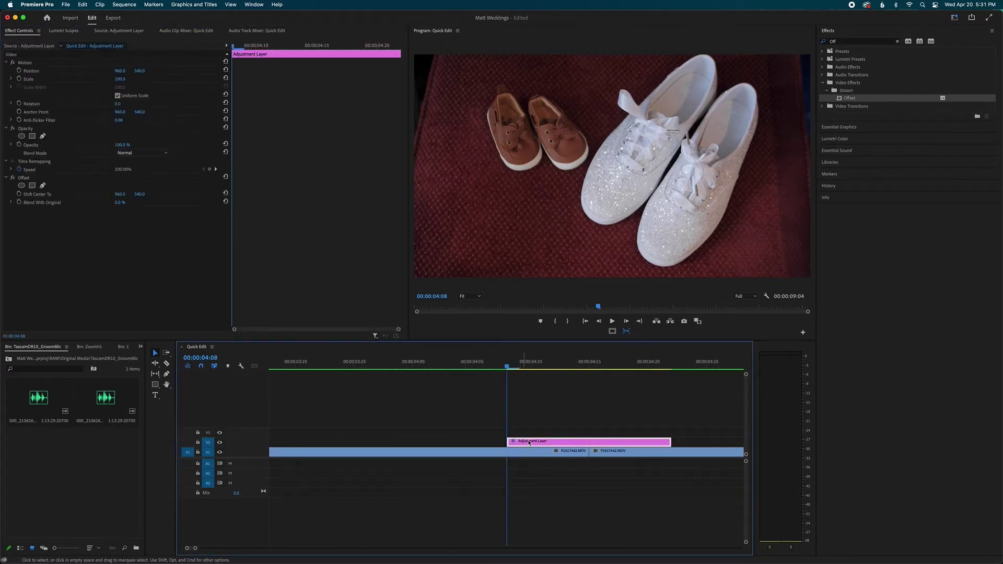
{"action": "scroll", "coordinate": [474, 425], "scroll_direction": "right", "scroll_amount": 2}
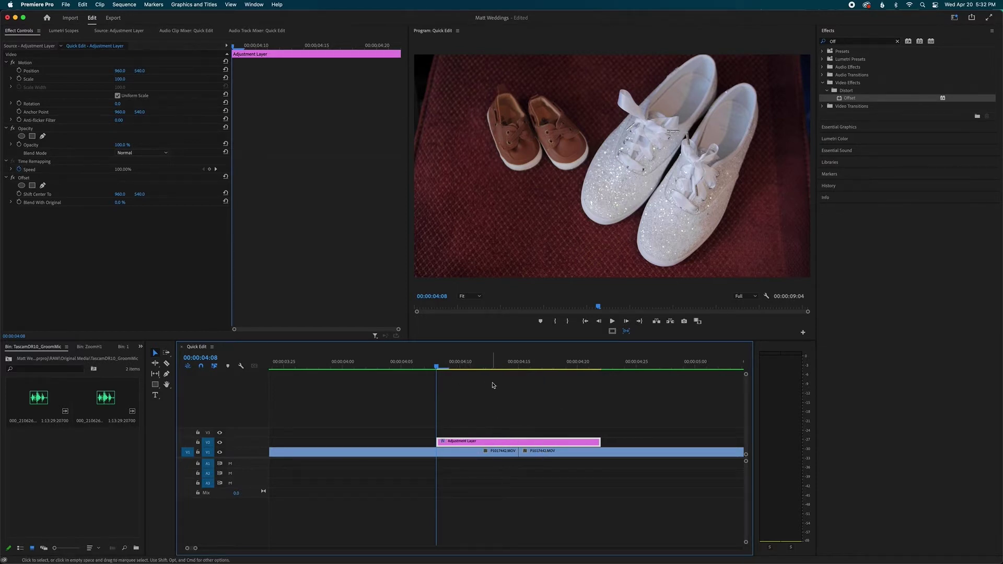
{"action": "key", "text": "Right"}
{"action": "key", "text": "Right"}
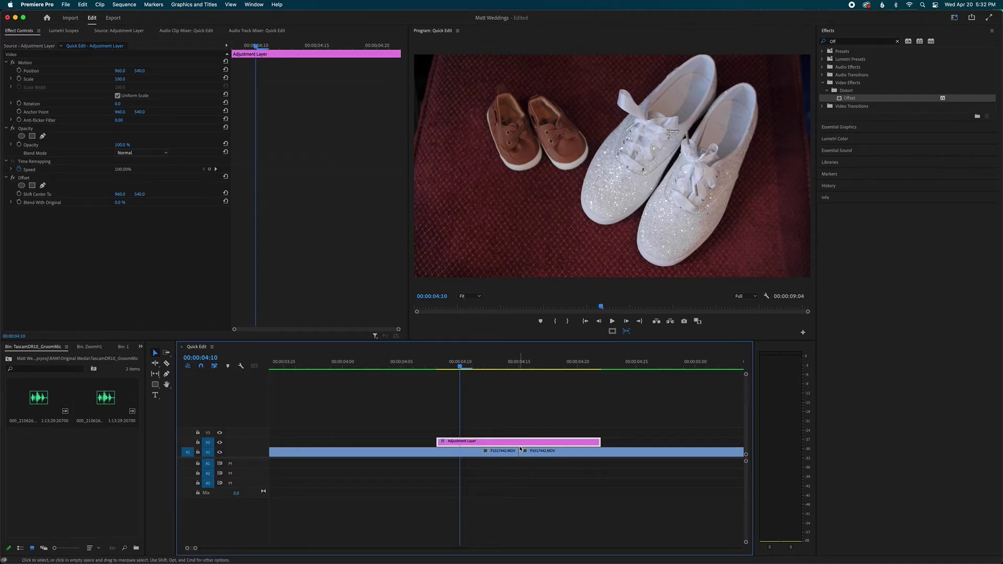
- Keyframe Offset's Shift Center To at 04:10 (960, 540) and move the playhead to 04:20
{"action": "left_click", "coordinate": [23, 177]}
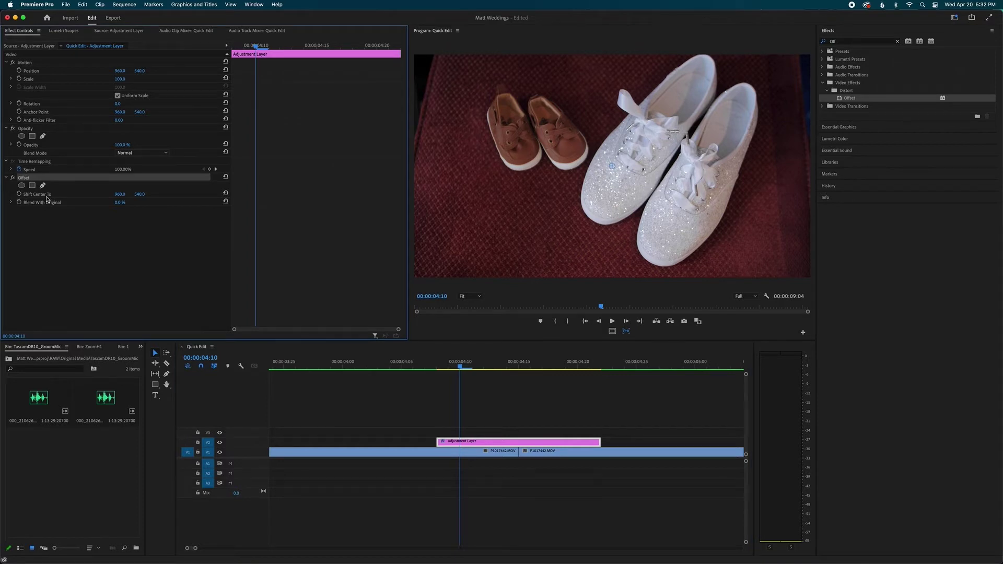
{"action": "left_click", "coordinate": [22, 197]}
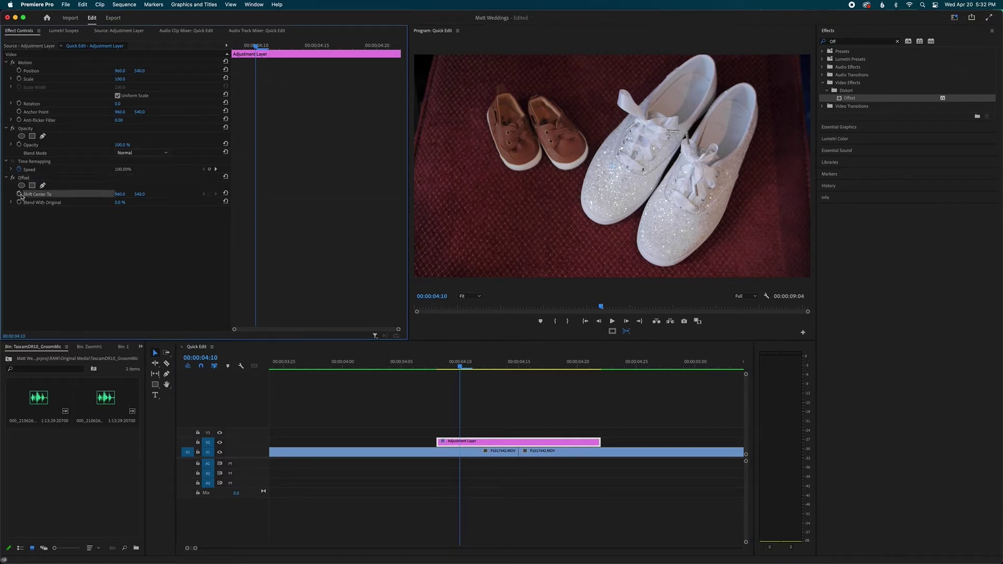
{"action": "left_click", "coordinate": [21, 197]}
{"action": "key", "text": "Down"}
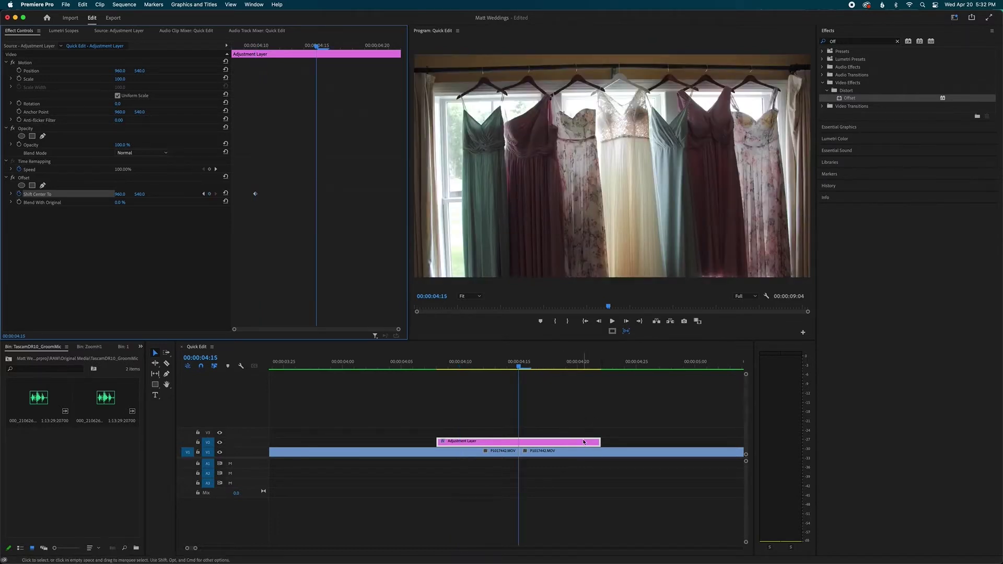
{"action": "key", "text": "Right"}
{"action": "key", "text": "Right"}
{"action": "key", "text": "Right"}
{"action": "key", "text": "Right"}
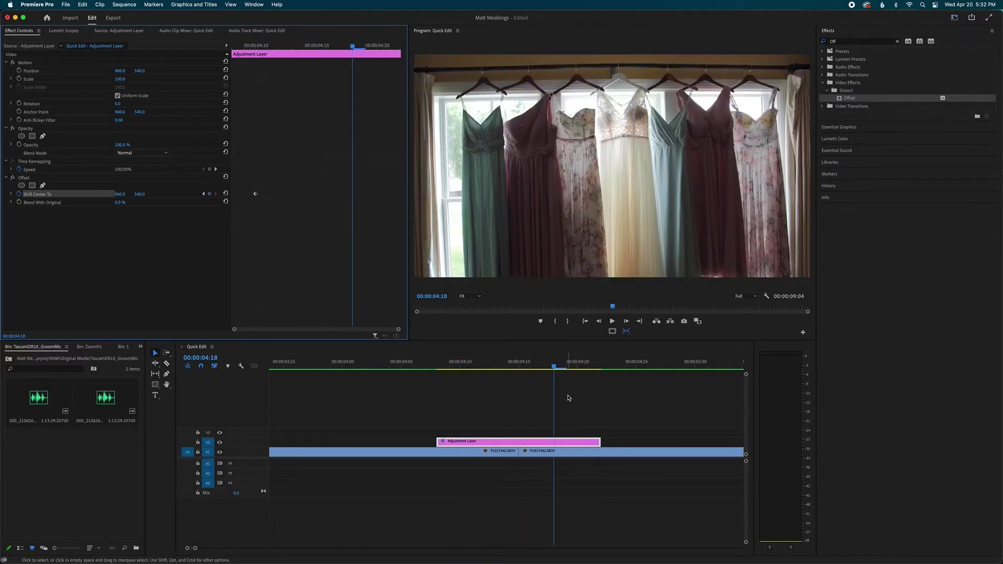
{"action": "key", "text": "Right"}
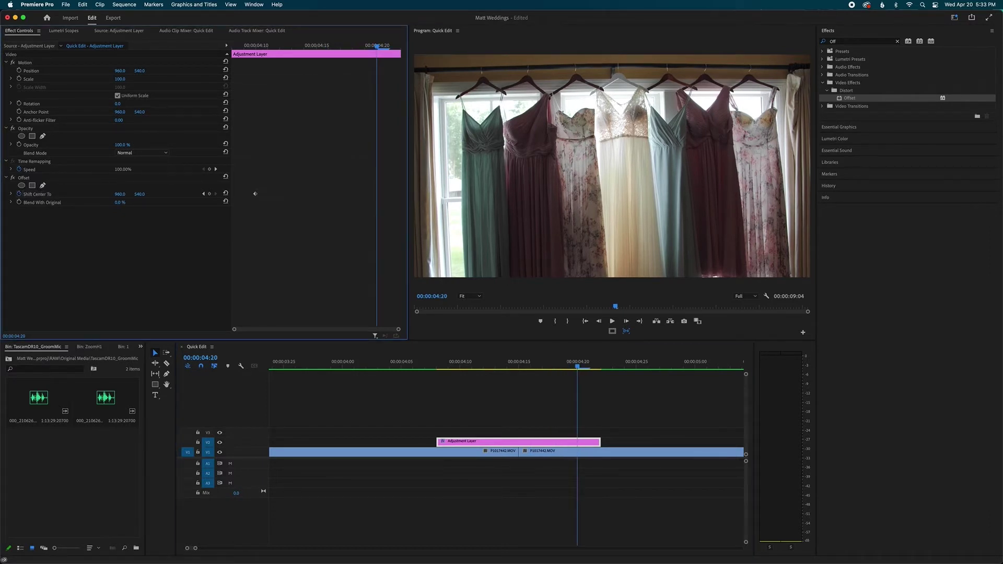
- Set Shift Center To X to 2880 at 04:20, creating the second Offset keyframe
{"action": "left_click_drag", "start_coordinate": [120, 193], "coordinate": [408, 193]}
{"action": "key", "text": "super+z"}
{"action": "left_click_drag", "start_coordinate": [121, 197], "coordinate": [1, 194]}
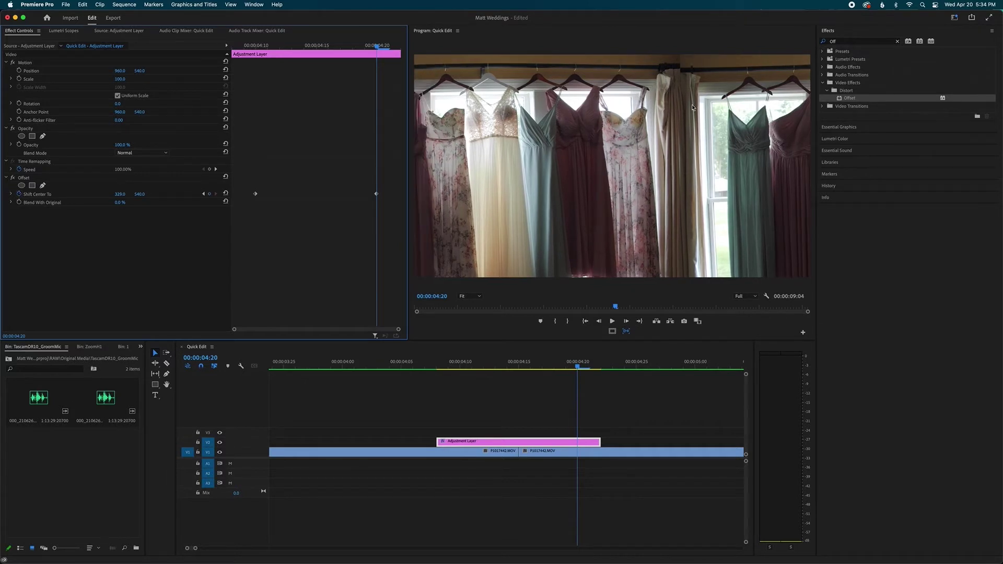
{"action": "left_click", "coordinate": [210, 194]}
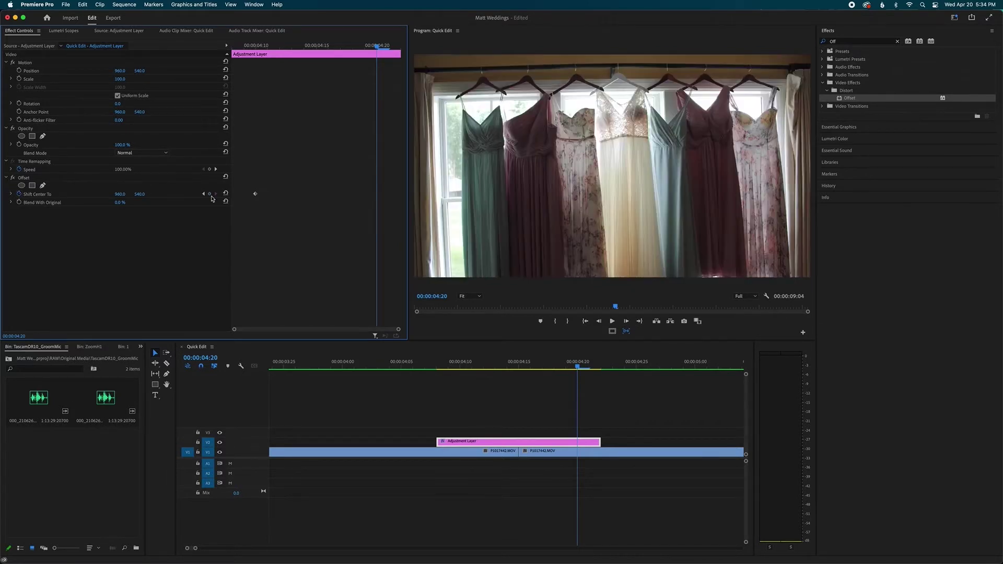
{"action": "left_click_drag", "start_coordinate": [124, 195], "coordinate": [4, 194]}
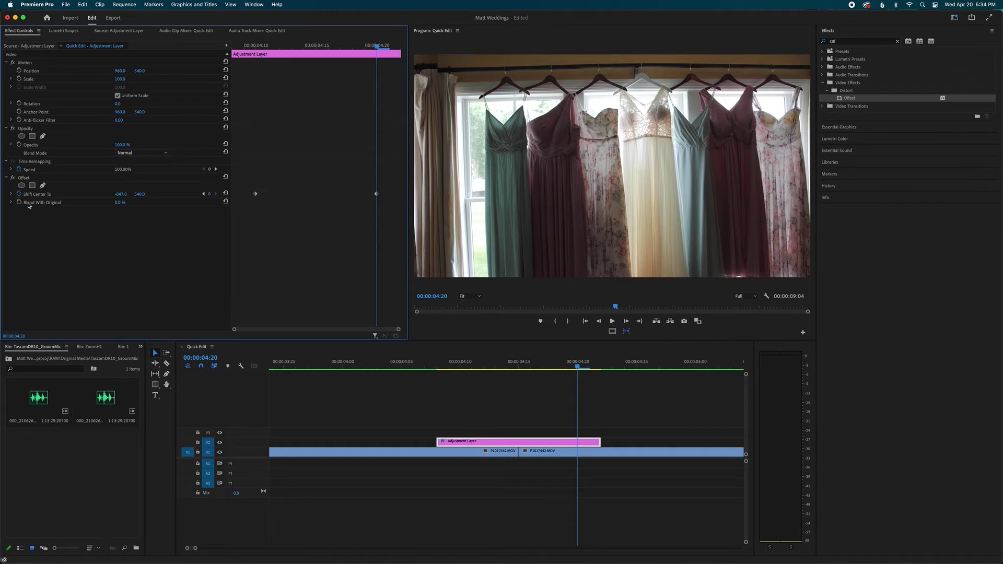
{"action": "left_click_drag", "start_coordinate": [125, 195], "coordinate": [176, 194]}
{"action": "left_click", "coordinate": [121, 194]}
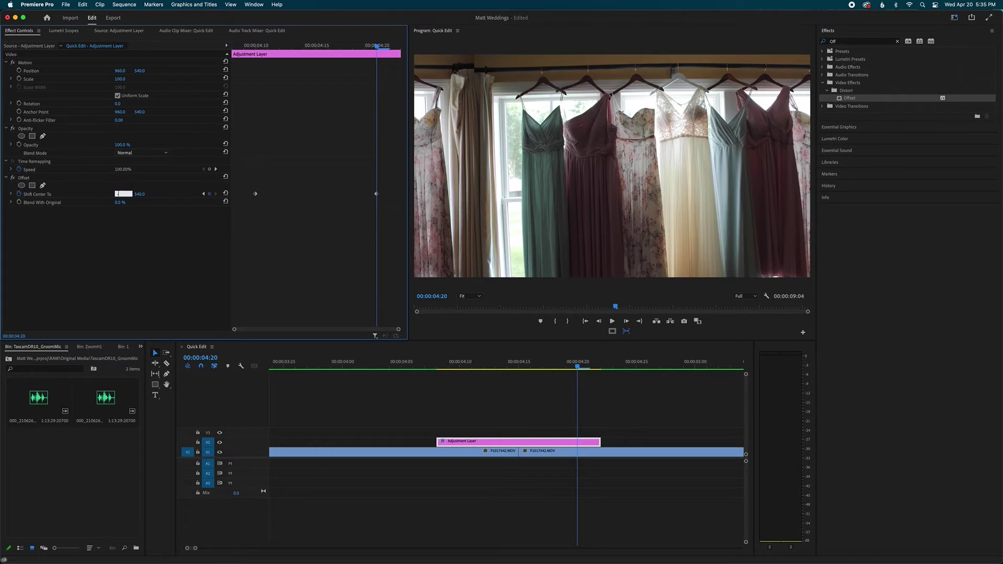
{"action": "left_click_drag", "start_coordinate": [121, 195], "coordinate": [142, 202]}
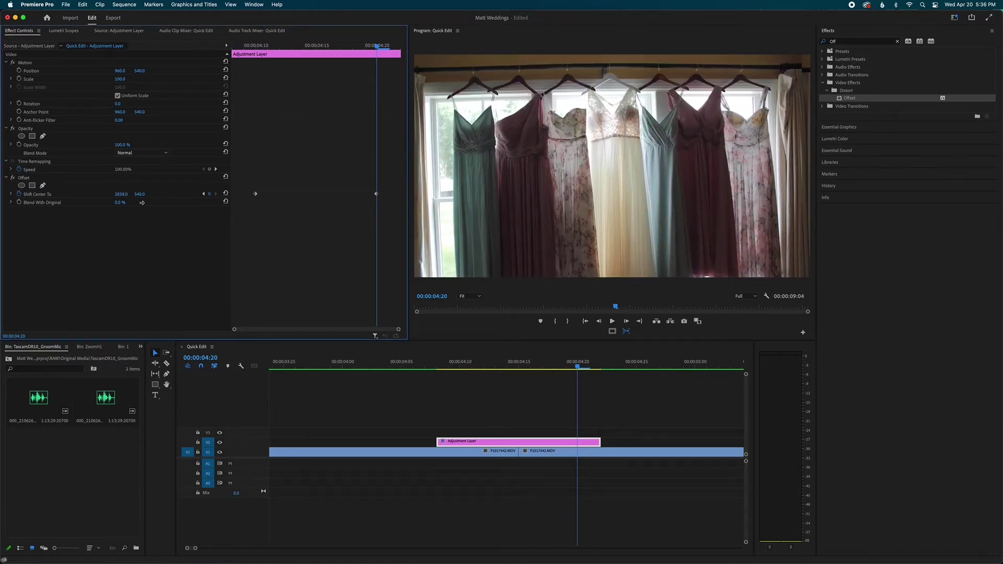
{"action": "left_click", "coordinate": [122, 194]}
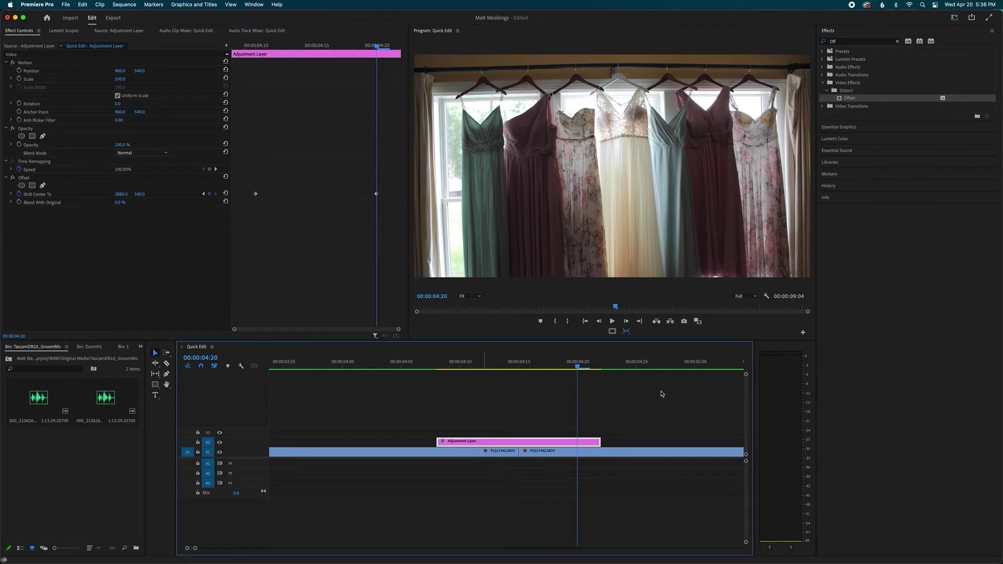
- Play and scrub the whip-pan around the 04:15 cut to preview it
{"action": "left_click", "coordinate": [388, 237]}
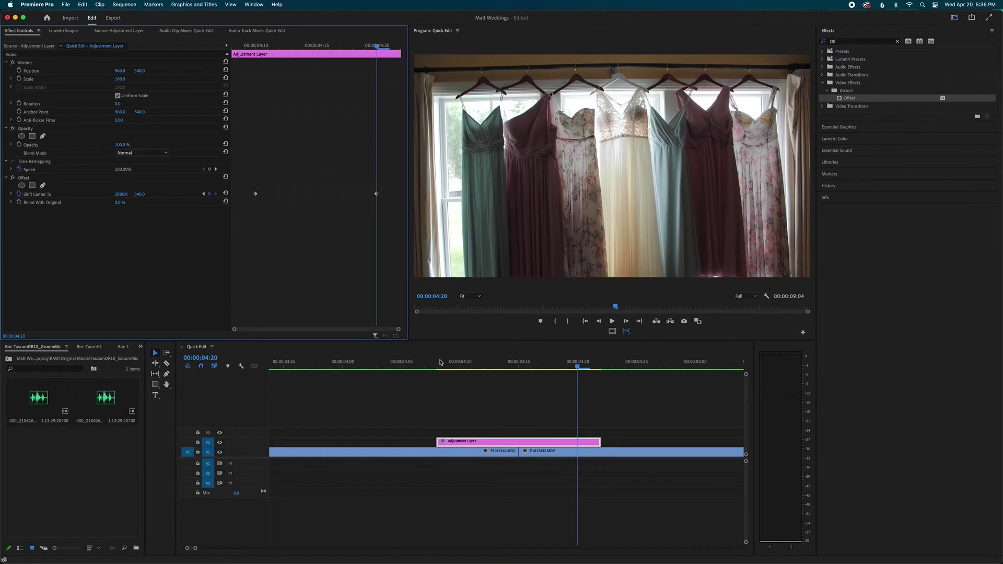
{"action": "left_click_drag", "start_coordinate": [431, 360], "coordinate": [389, 360]}
{"action": "key", "text": "space"}
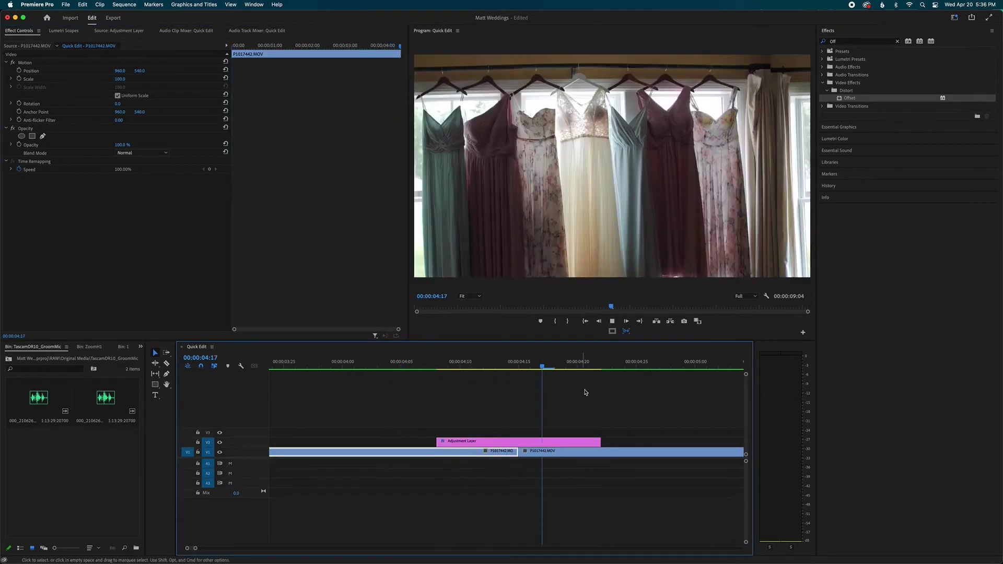
{"action": "left_click_drag", "start_coordinate": [450, 367], "coordinate": [454, 367]}
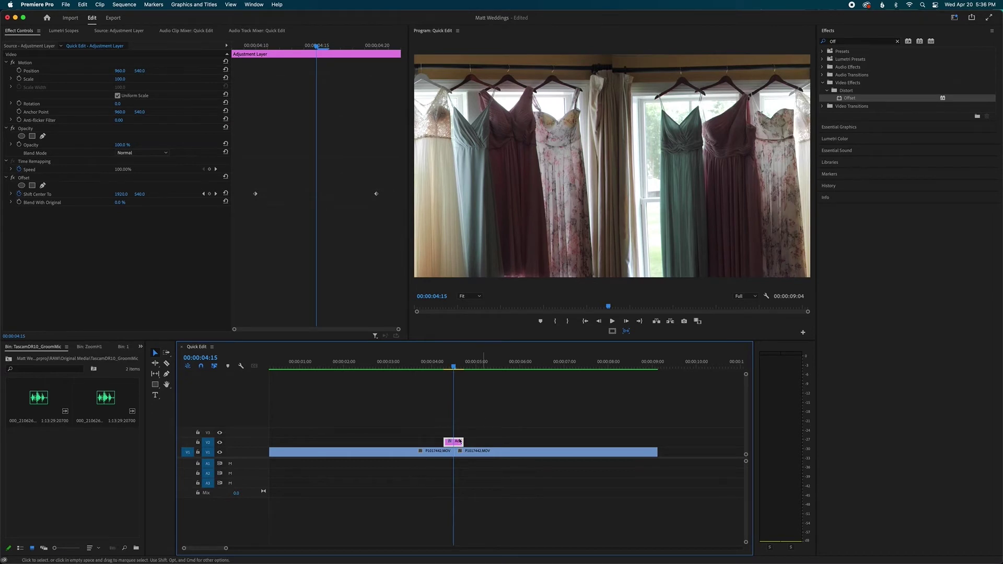
{"action": "key", "text": "equal"}
{"action": "key", "text": "Left"}
{"action": "key", "text": "Right"}
{"action": "left_click", "coordinate": [549, 398]}
- Apply Ease In temporal interpolation to both Shift Center To keyframes and play the result
{"action": "left_click", "coordinate": [527, 371]}
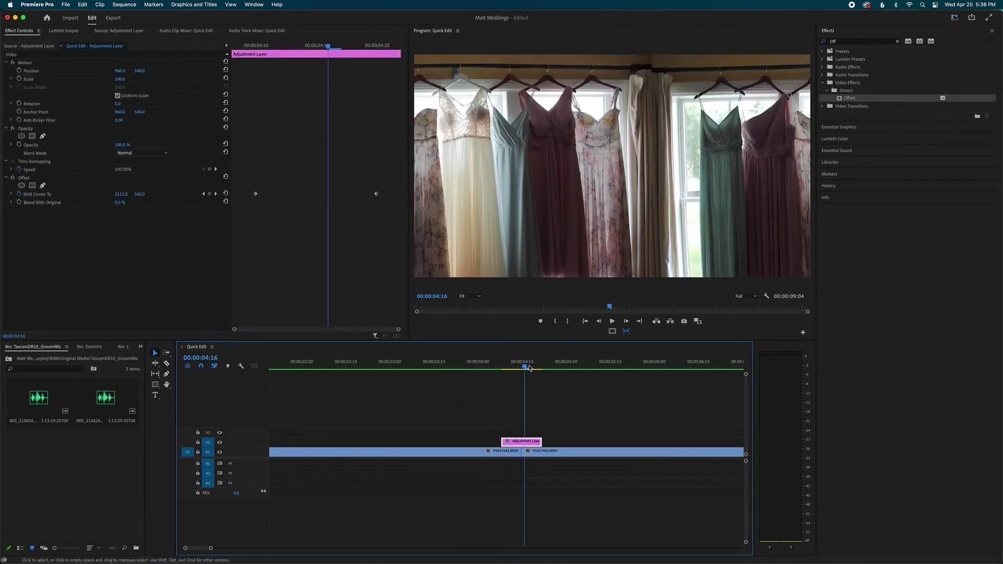
{"action": "left_click", "coordinate": [528, 444]}
{"action": "left_click_drag", "start_coordinate": [391, 172], "coordinate": [249, 210]}
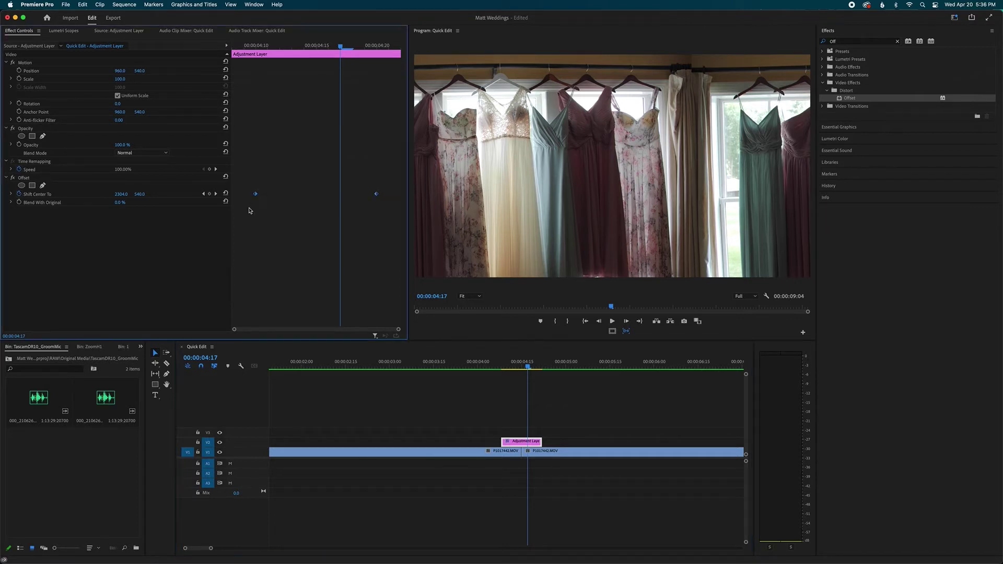
{"action": "right_click", "coordinate": [377, 195]}
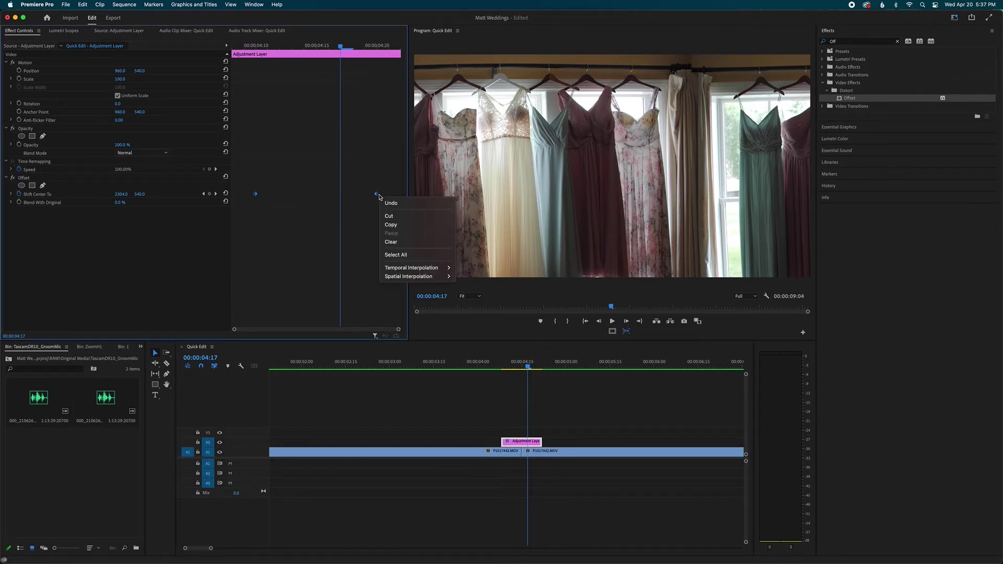
{"action": "mouse_move", "coordinate": [411, 270]}
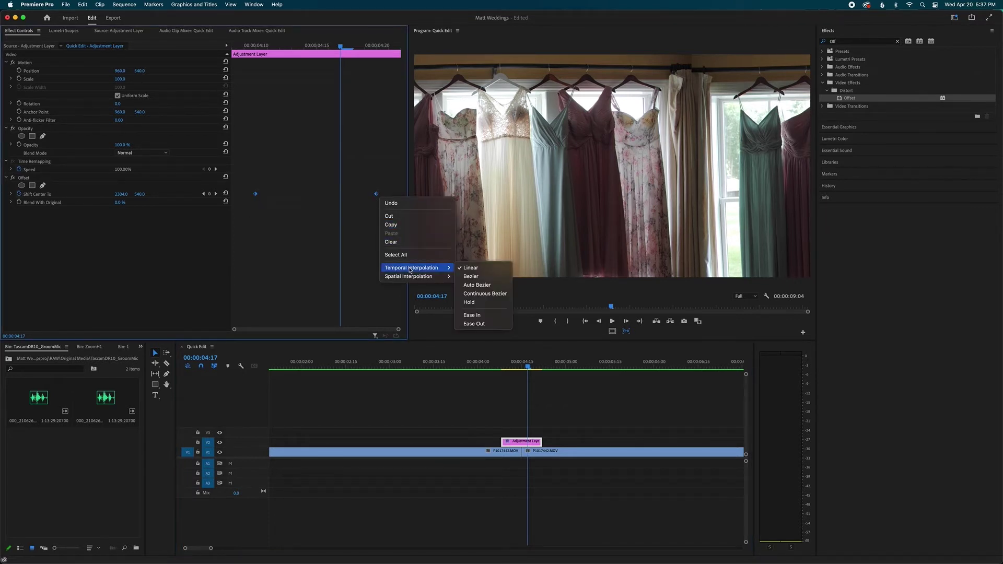
{"action": "left_click", "coordinate": [474, 316]}
{"action": "left_click", "coordinate": [505, 364]}
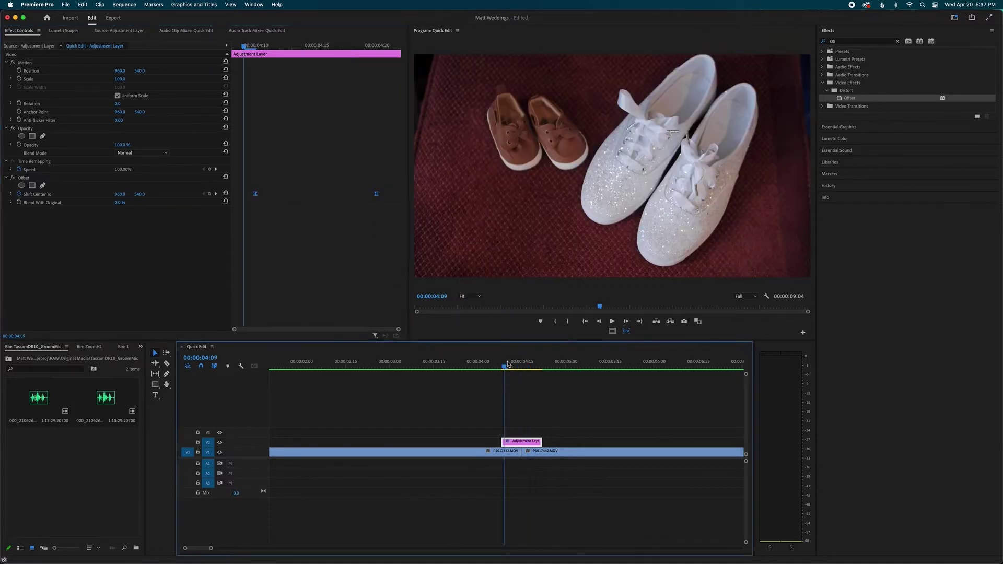
{"action": "key", "text": "space"}
{"action": "key", "text": "space"}
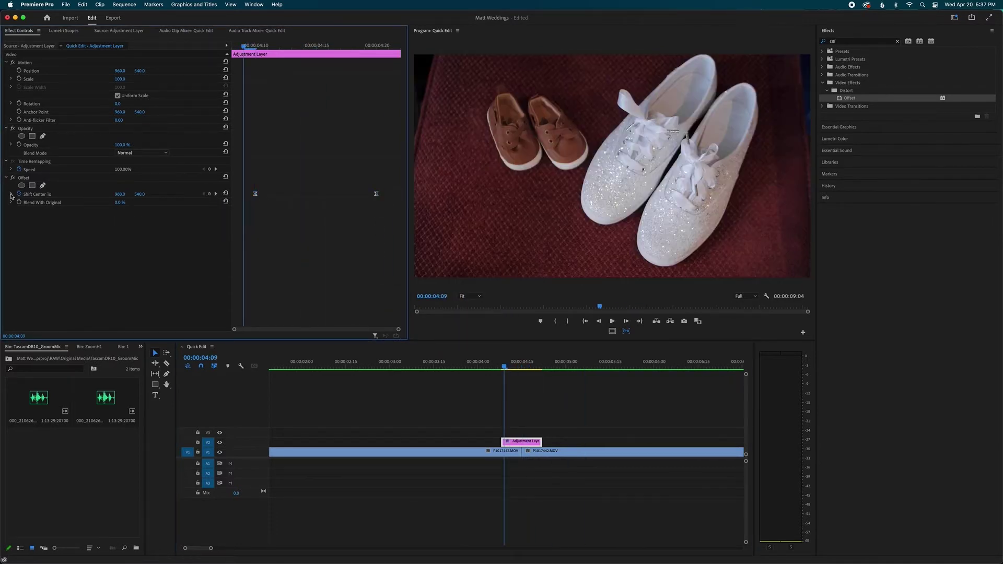
- Reshape the Shift Center To velocity graph so the speed peaks smoothly toward the second keyframe
{"action": "left_click", "coordinate": [11, 194]}
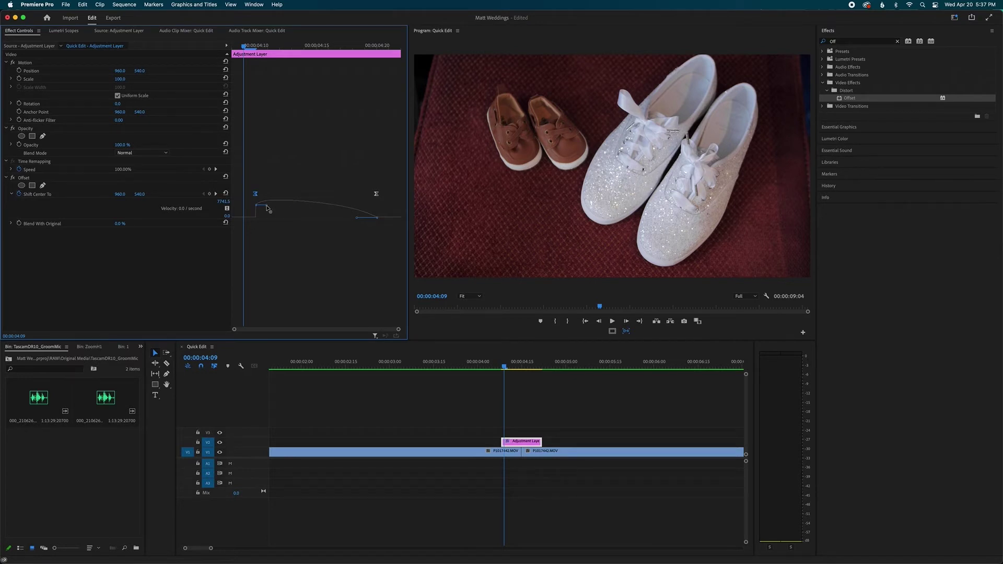
{"action": "left_click_drag", "start_coordinate": [267, 205], "coordinate": [278, 216]}
{"action": "mouse_move", "coordinate": [357, 219]}
{"action": "left_mouse_down"}
{"action": "mouse_move", "coordinate": [341, 212]}
{"action": "mouse_move", "coordinate": [353, 214]}
{"action": "left_mouse_up"}
{"action": "left_click_drag", "start_coordinate": [279, 211], "coordinate": [308, 208]}
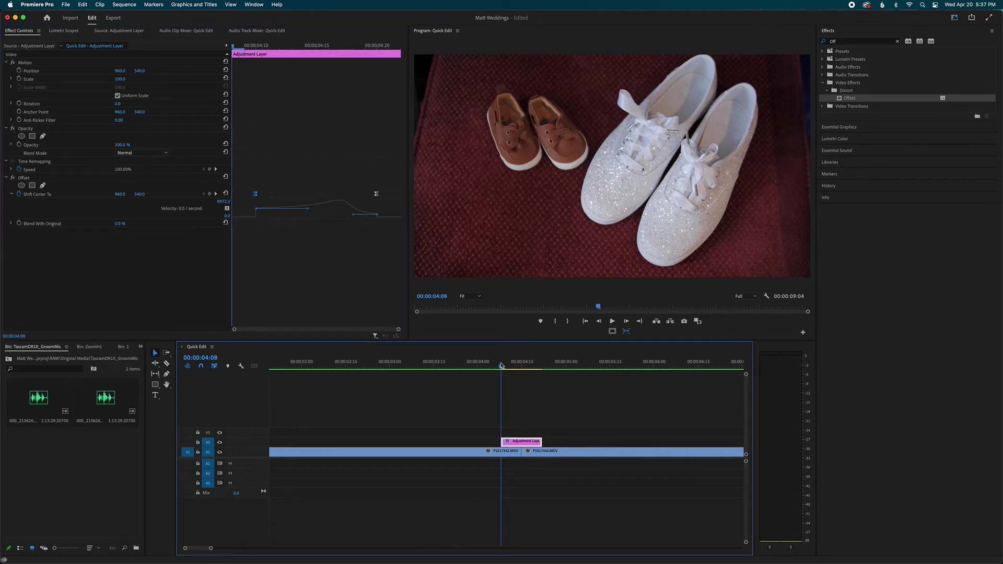
- Review the eased transition, zoom out to the whole sequence, and select the adjustment layer
{"action": "left_click", "coordinate": [625, 428]}
{"action": "key", "text": "space"}
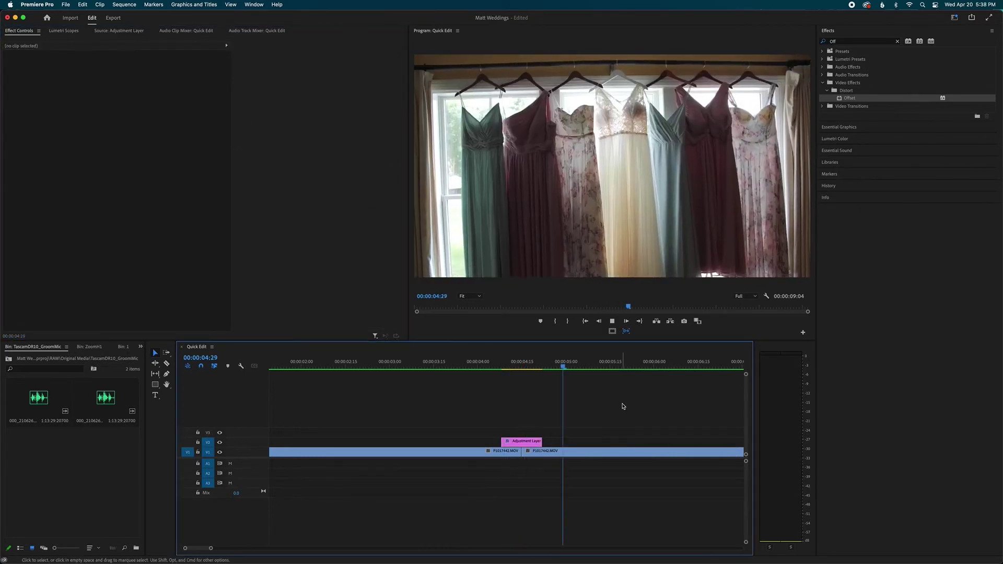
{"action": "key", "text": "space"}
{"action": "left_click", "coordinate": [584, 400]}
{"action": "key", "text": "minus"}
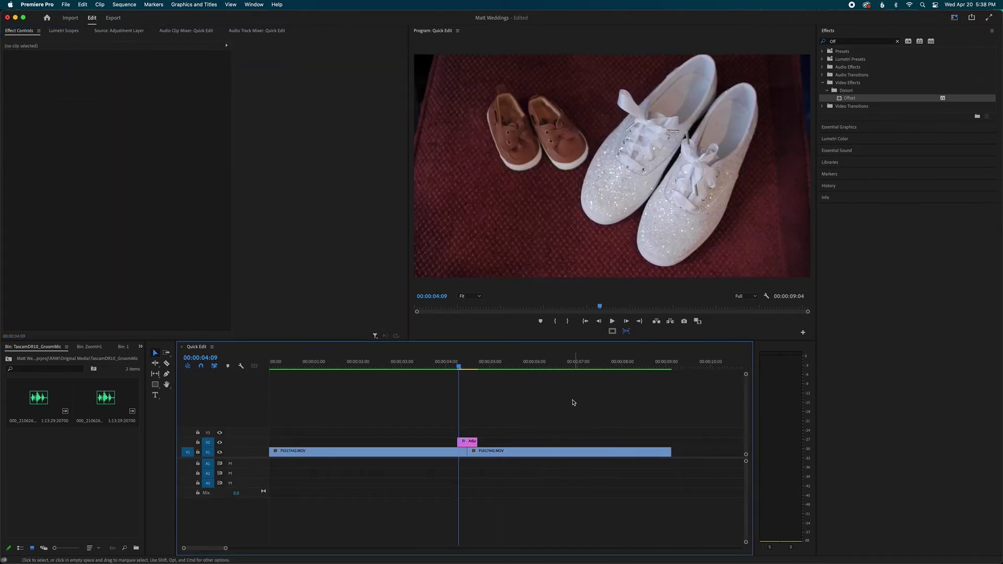
{"action": "left_click", "coordinate": [466, 445]}
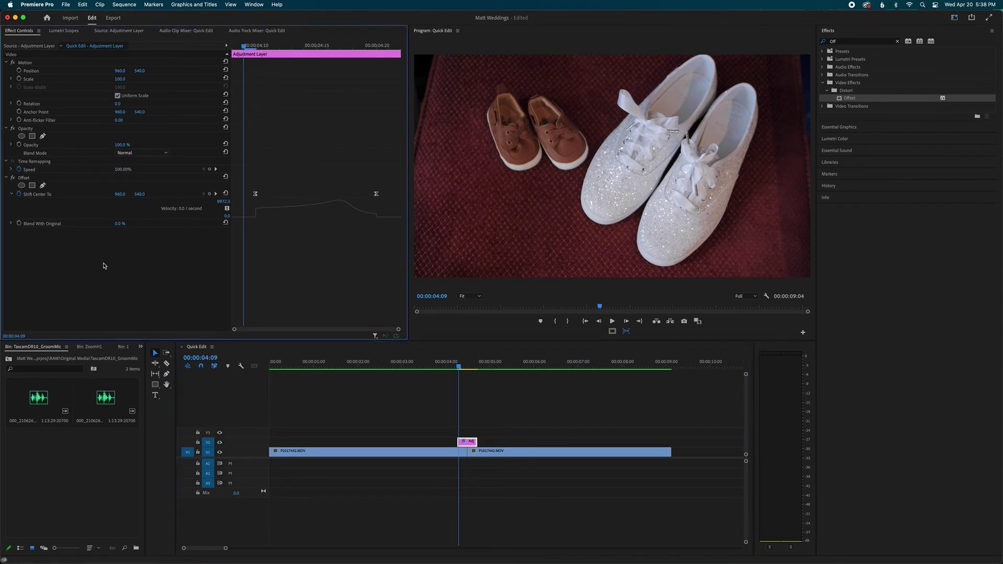
- Search 'blur' and apply Blur & Sharpen > Directional Blur to the adjustment layer
{"action": "left_click", "coordinate": [881, 42]}
{"action": "left_click", "coordinate": [898, 42]}
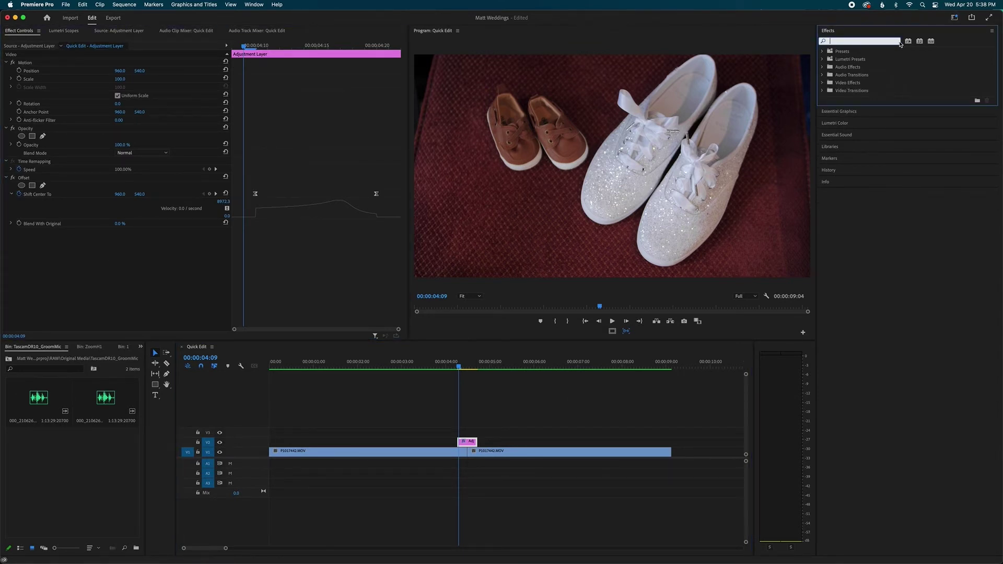
{"action": "type", "text": "blur"}
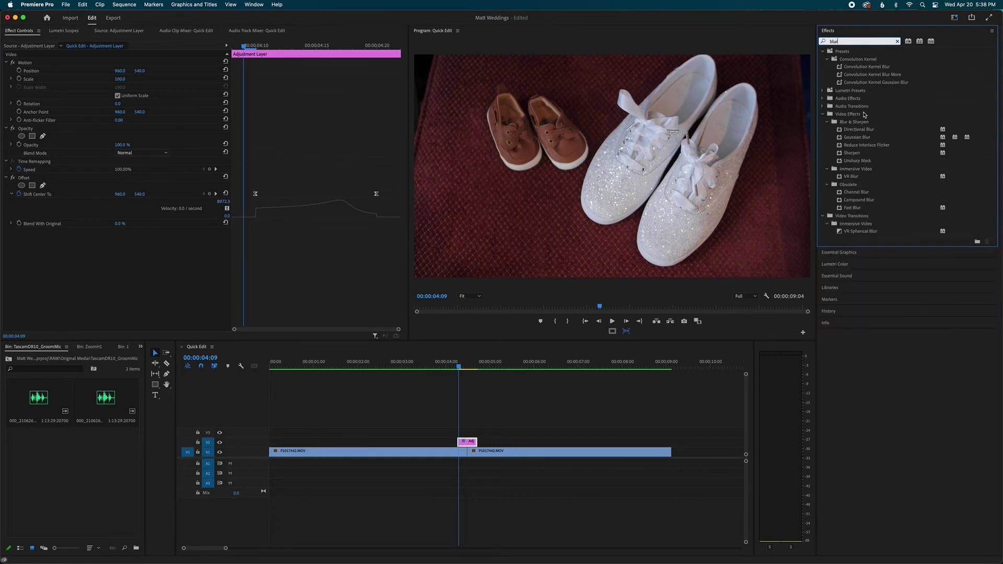
{"action": "left_click", "coordinate": [860, 131]}
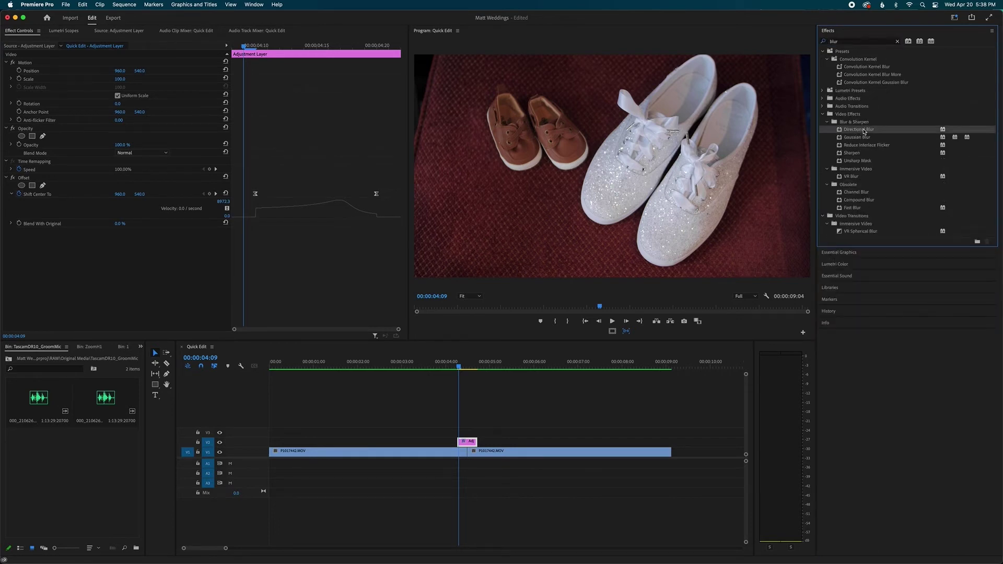
{"action": "left_click_drag", "start_coordinate": [662, 261], "coordinate": [463, 443]}
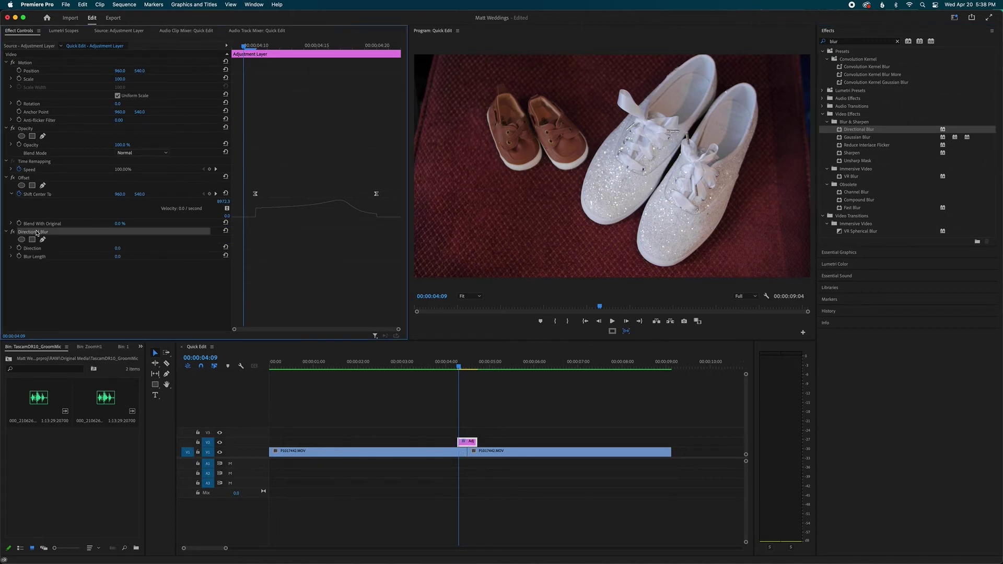
- Set Directional Blur to Blur Length 50 and Direction 90°, then jump to the 04:15 cut
{"action": "left_click", "coordinate": [172, 272]}
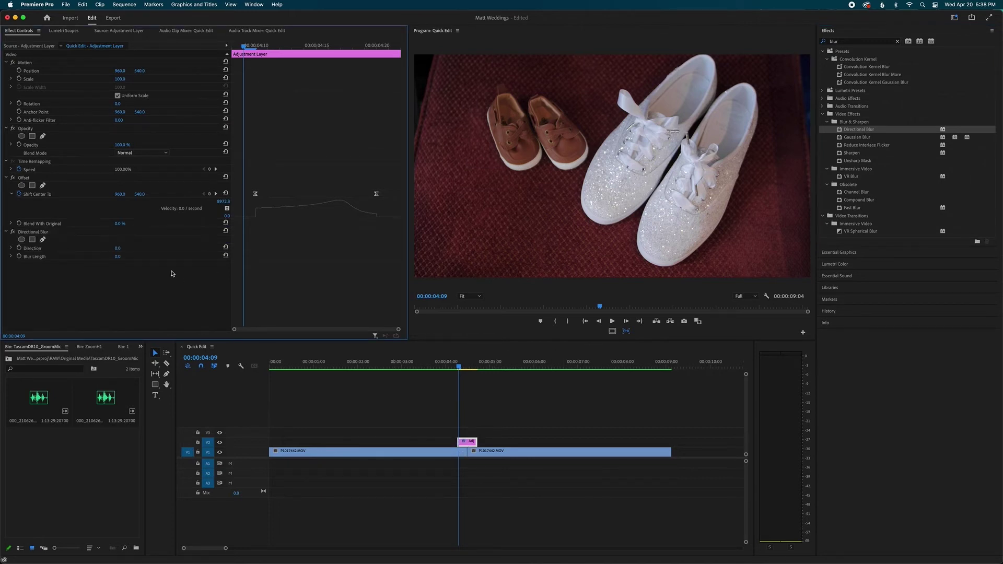
{"action": "left_click", "coordinate": [118, 257]}
{"action": "key", "text": "Return"}
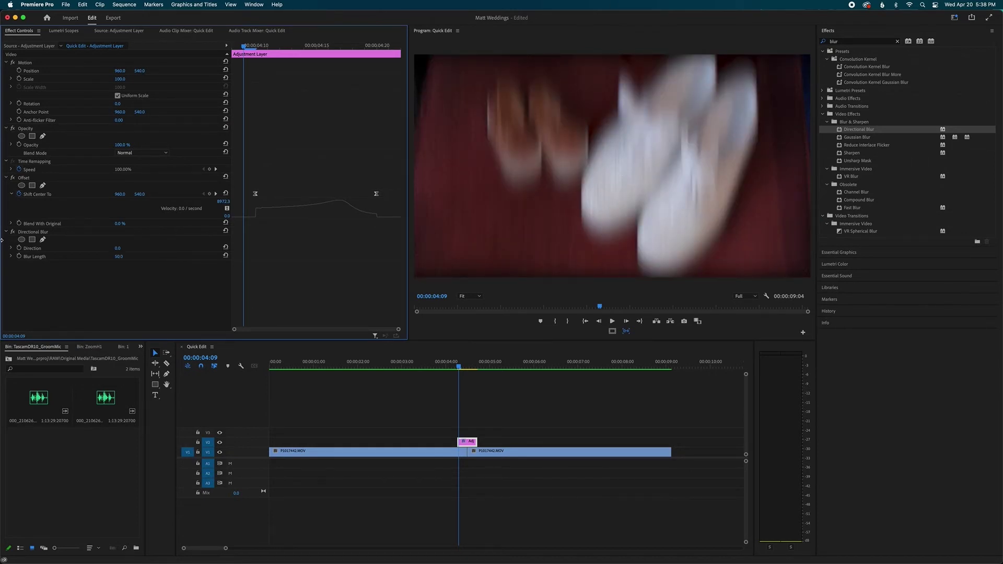
{"action": "left_click", "coordinate": [117, 249]}
{"action": "type", "text": "90"}
{"action": "key", "text": "Return"}
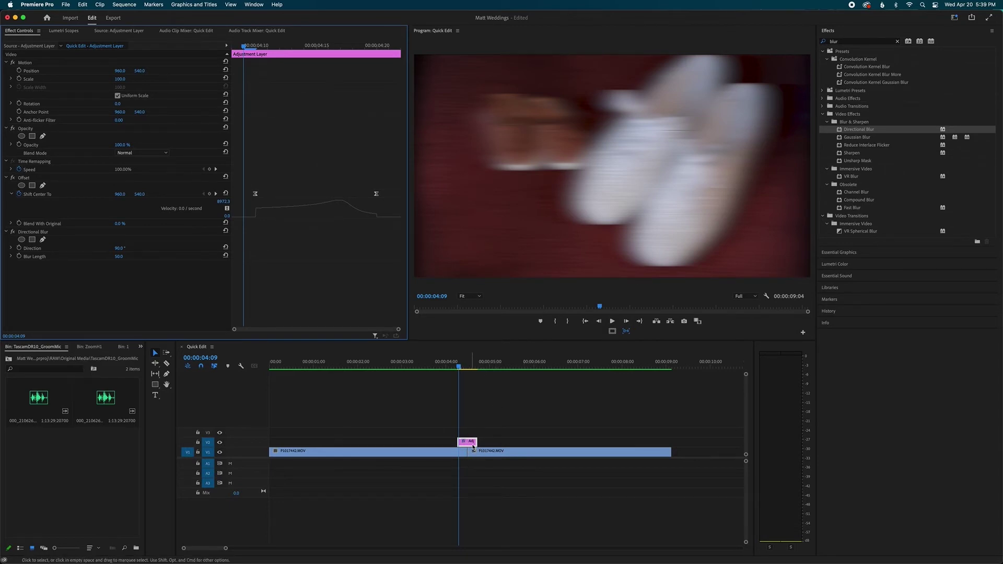
{"action": "key", "text": "Down"}
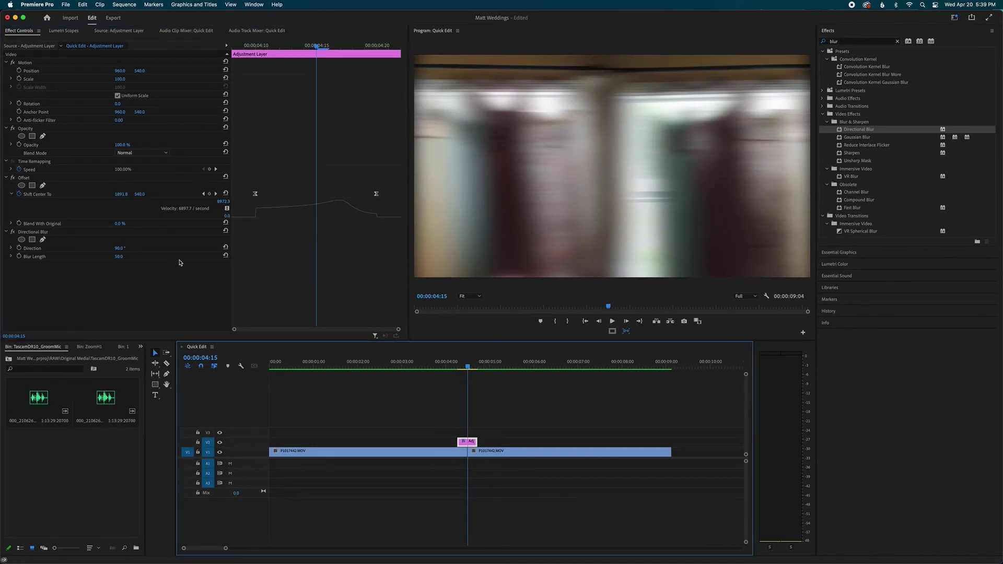
- Keyframe Blur Length at 04:15, and set it to 0 at the 04:10 and 04:20 keyframes
{"action": "left_click", "coordinate": [24, 257]}
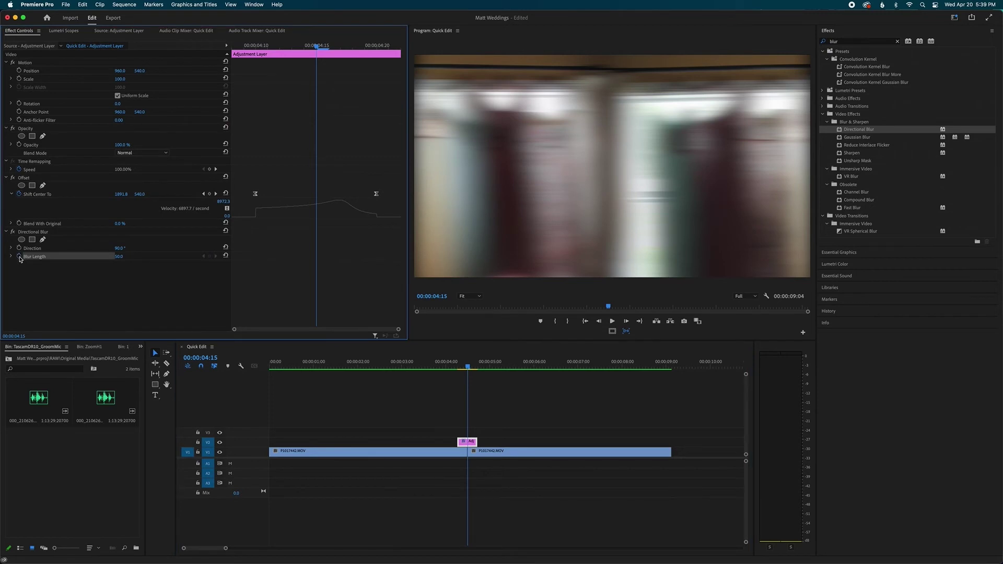
{"action": "left_click", "coordinate": [19, 256]}
{"action": "left_click", "coordinate": [203, 194]}
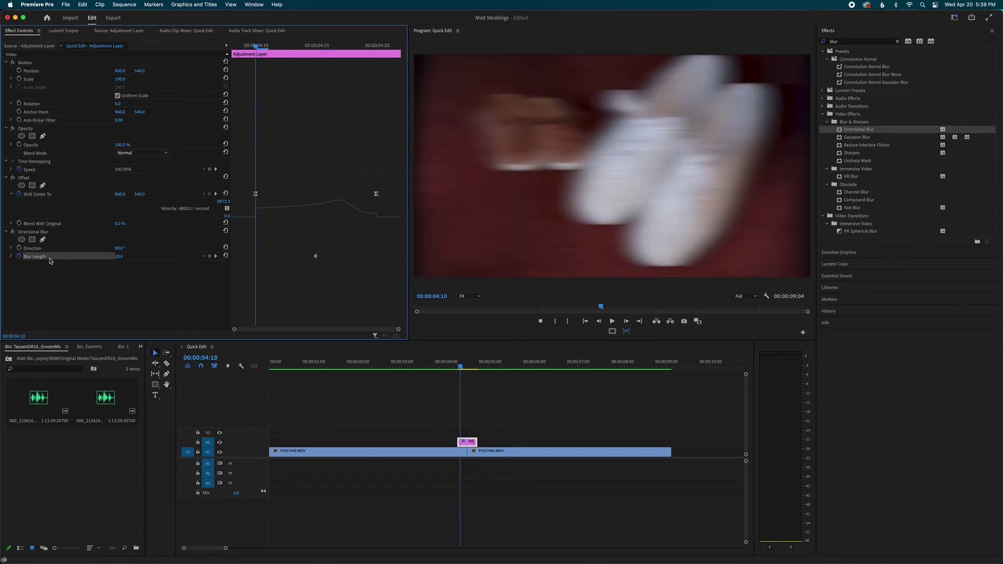
{"action": "left_click", "coordinate": [124, 256]}
{"action": "type", "text": "0"}
{"action": "key", "text": "Return"}
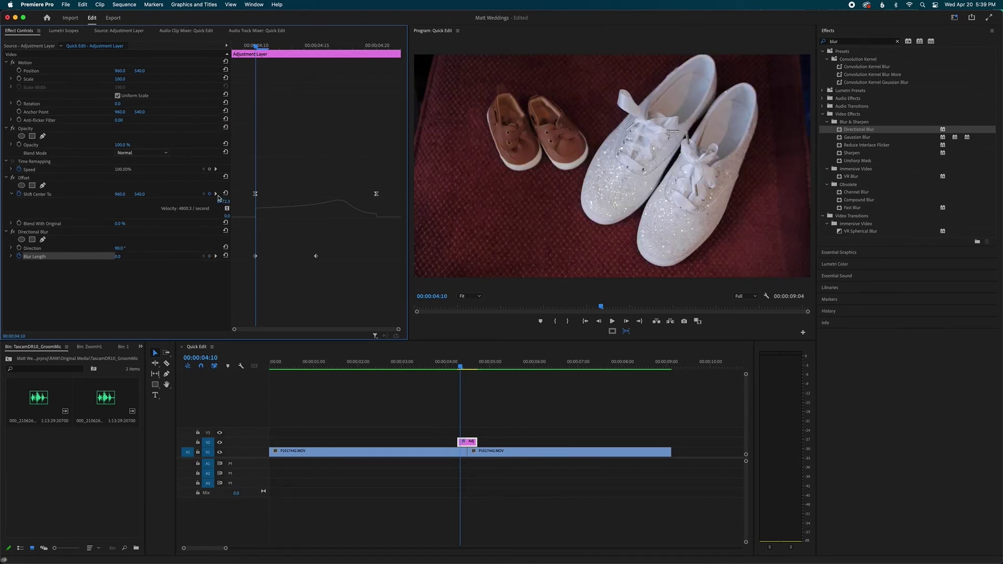
{"action": "left_click", "coordinate": [215, 194]}
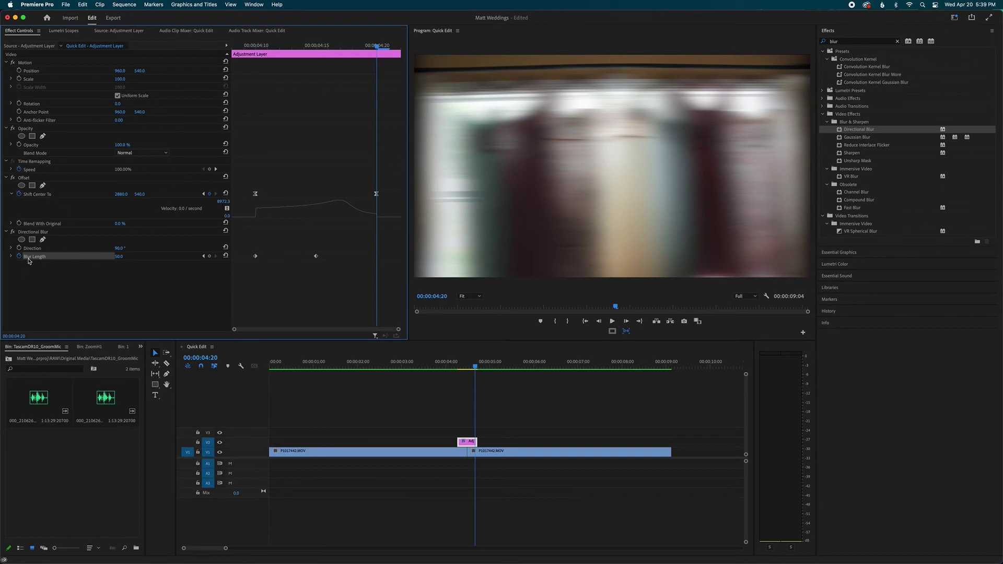
{"action": "left_click", "coordinate": [119, 257]}
{"action": "type", "text": "0"}
{"action": "key", "text": "Return"}
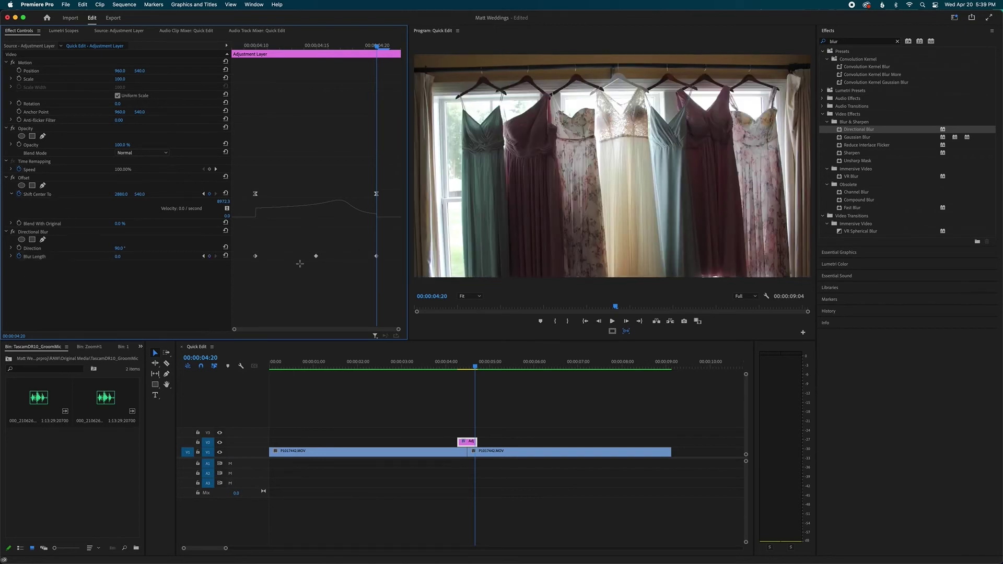
- Ease the Blur Length keyframes and play back the transition
{"action": "right_click", "coordinate": [255, 256]}
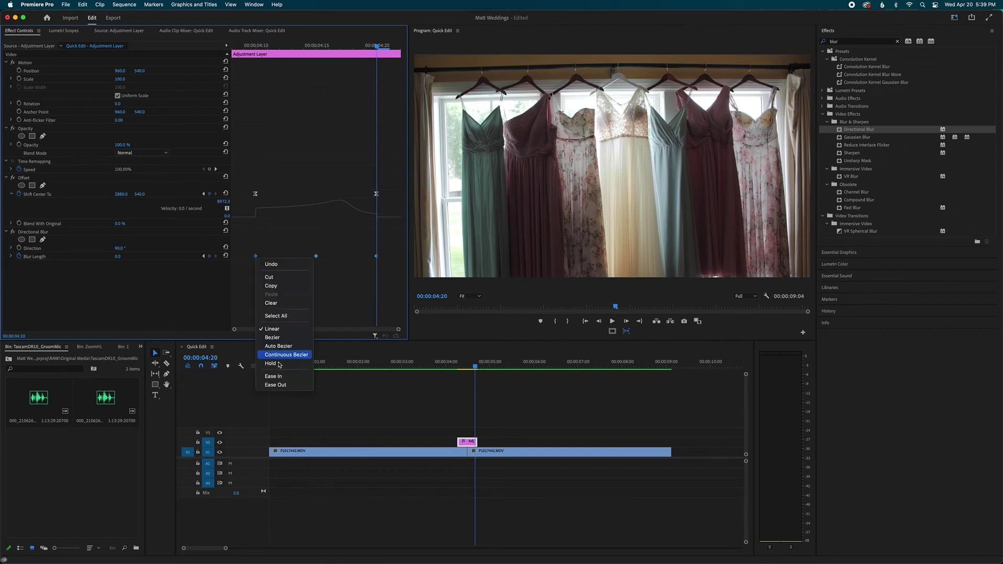
{"action": "left_click", "coordinate": [282, 376]}
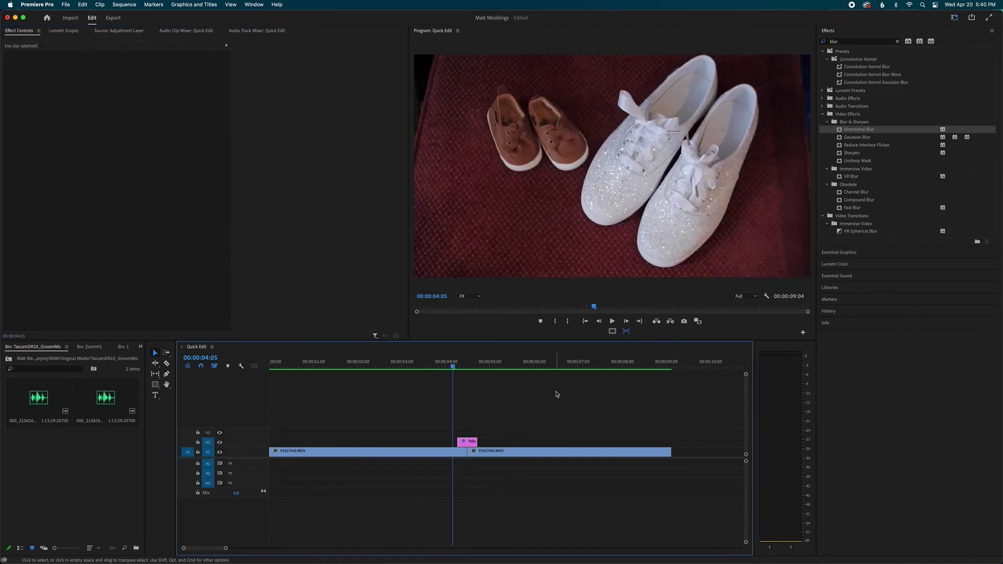
{"action": "key", "text": "space"}
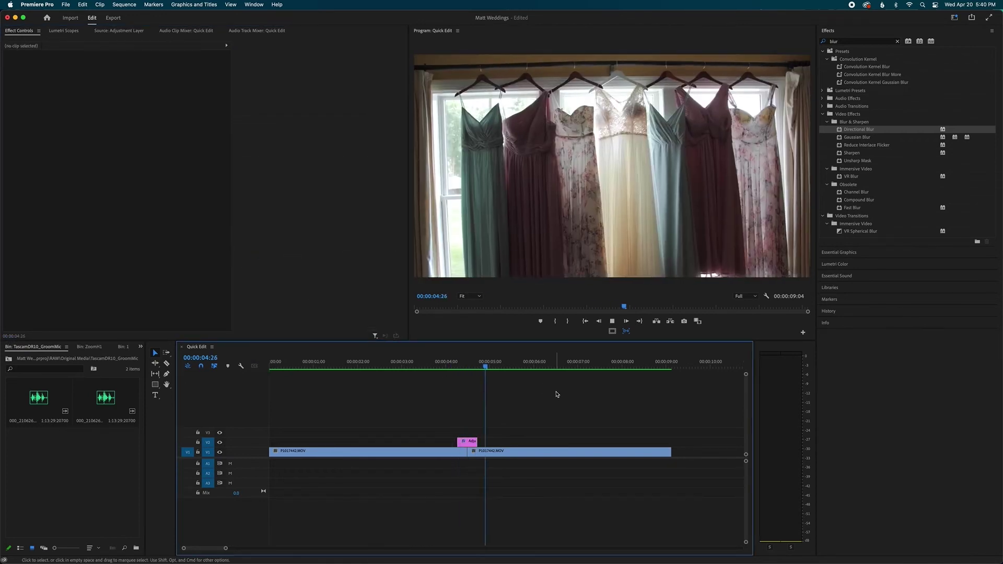
- Raise the peak Blur Length at the transition's middle to 100 and play it back
{"action": "left_click", "coordinate": [455, 368]}
{"action": "left_click_drag", "start_coordinate": [456, 366], "coordinate": [469, 367]}
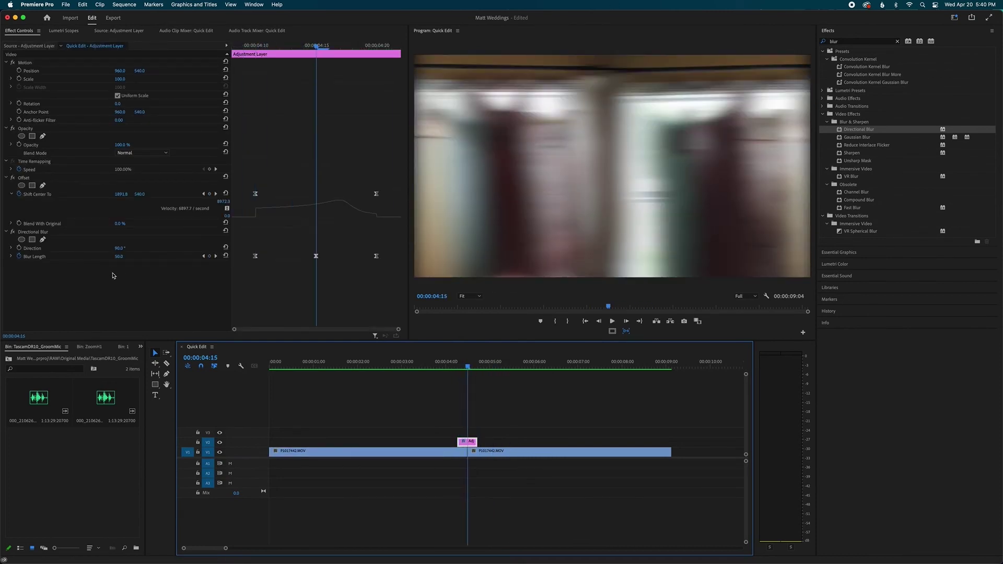
{"action": "left_click", "coordinate": [118, 257]}
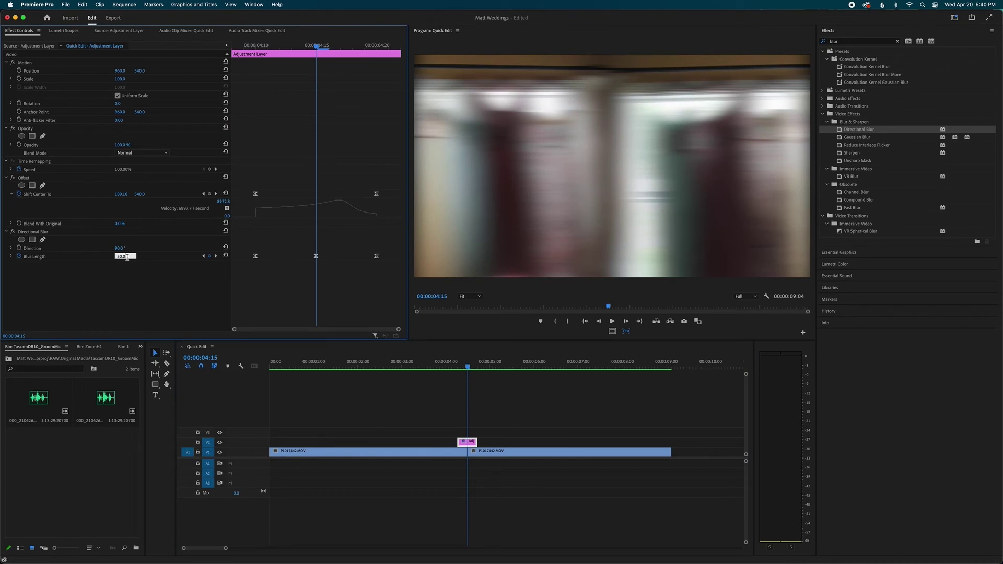
{"action": "type", "text": "100"}
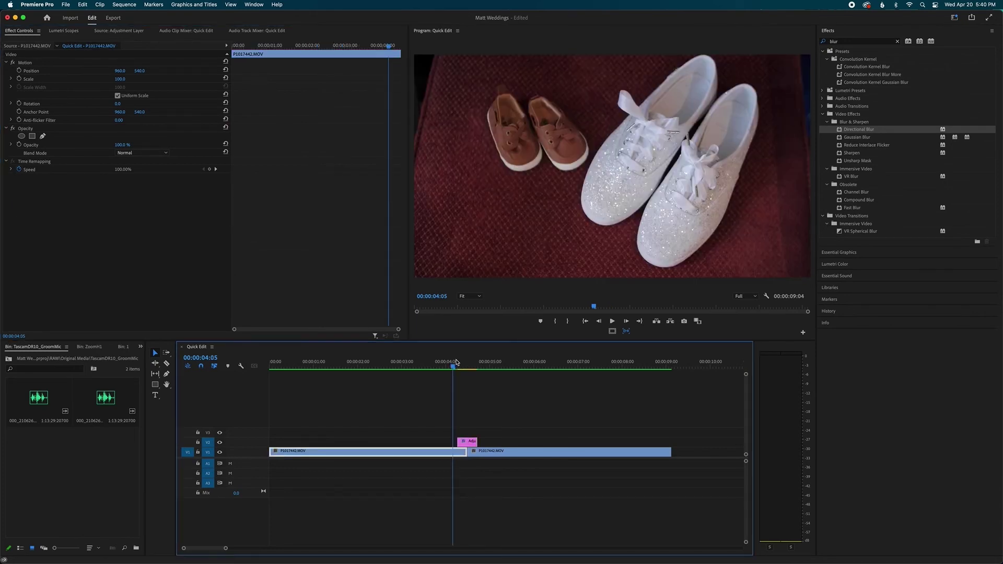
{"action": "left_click_drag", "start_coordinate": [455, 367], "coordinate": [457, 367]}
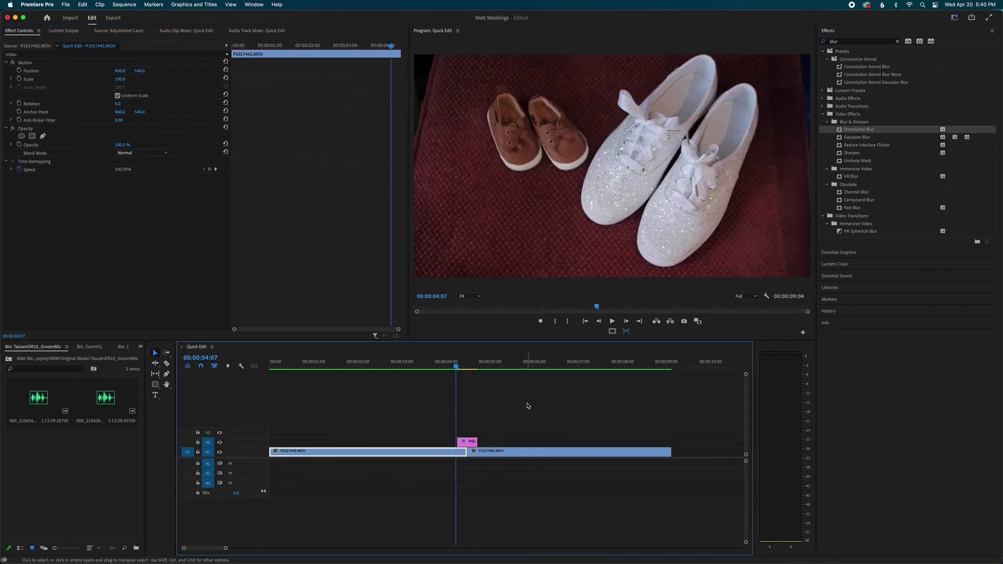
{"action": "left_click", "coordinate": [528, 408]}
{"action": "key", "text": "space"}
- Replay the whip-pan from just before the transition to check the stronger blur
{"action": "left_click", "coordinate": [449, 450]}
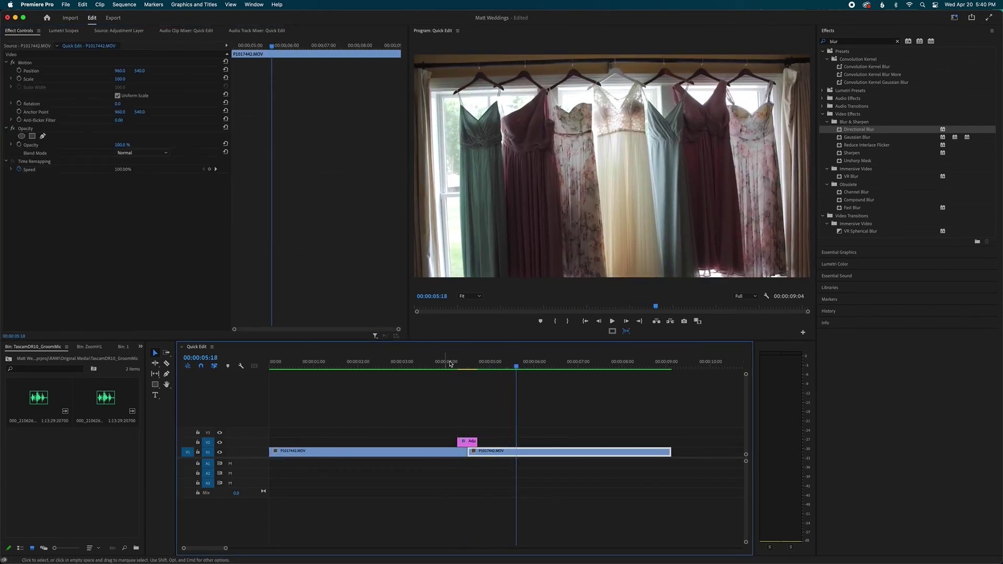
{"action": "left_click", "coordinate": [449, 364]}
{"action": "key", "text": "space"}
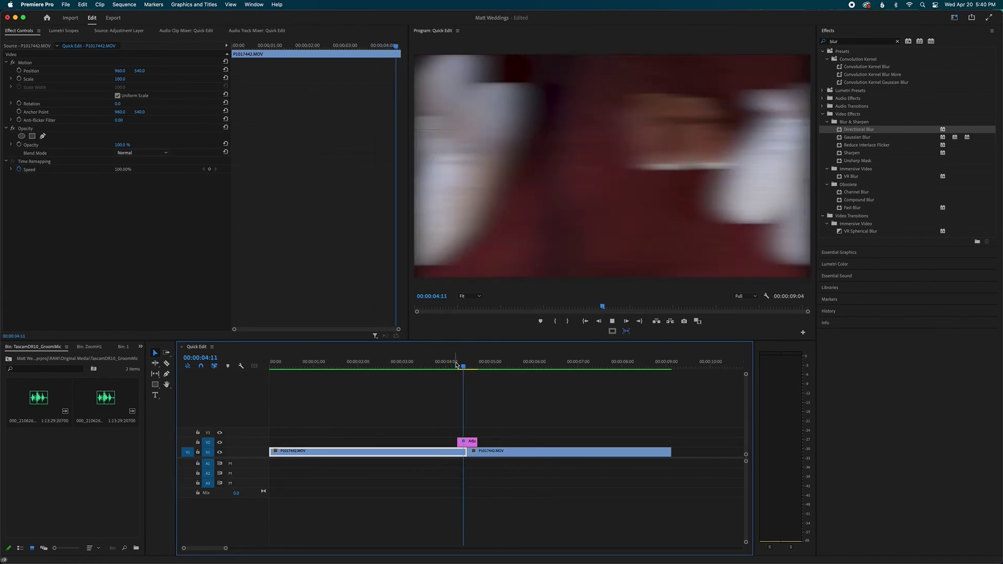
{"action": "left_click", "coordinate": [412, 365]}
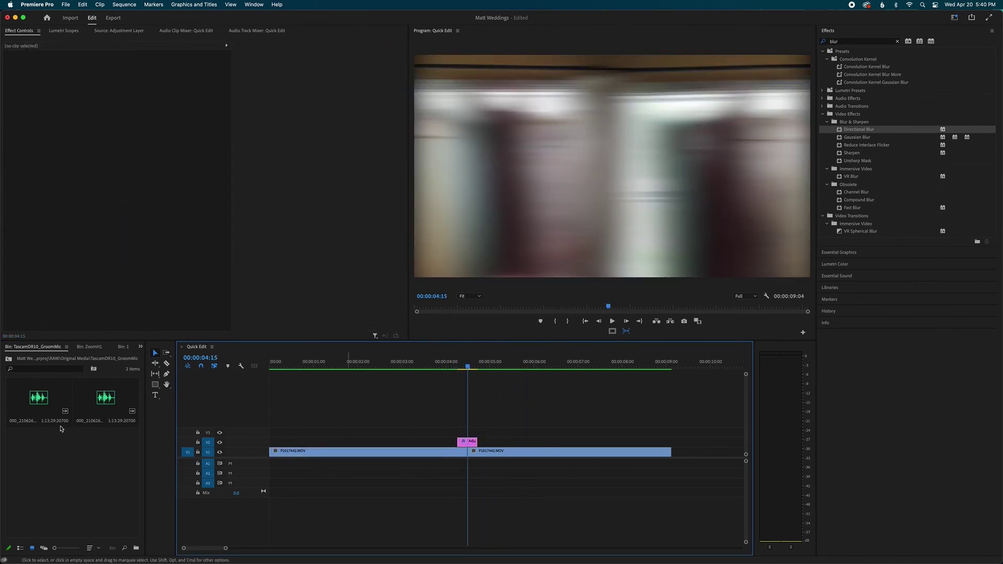
{"action": "left_click", "coordinate": [53, 463]}
- Mark a 02;21–03;06 slice of the Flame Whoosh sound and drop it onto track A1
{"action": "left_click", "coordinate": [8, 361]}
{"action": "double_click", "coordinate": [105, 448]}
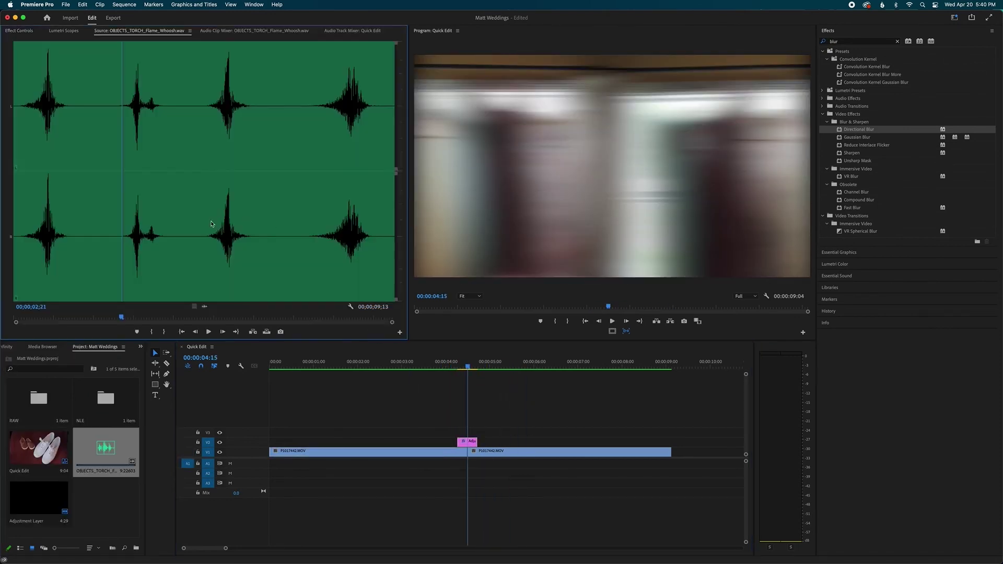
{"action": "key", "text": "i"}
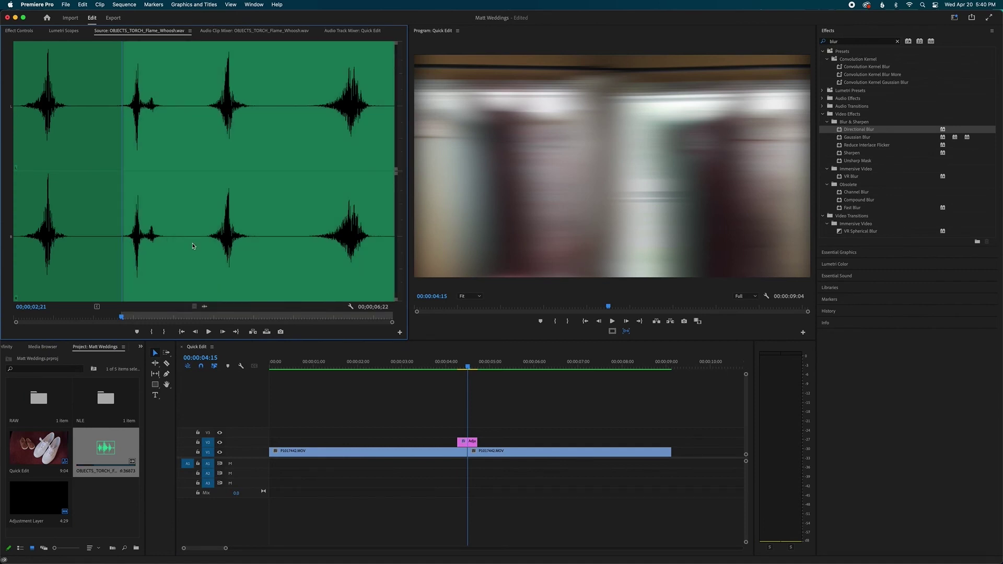
{"action": "key", "text": "o"}
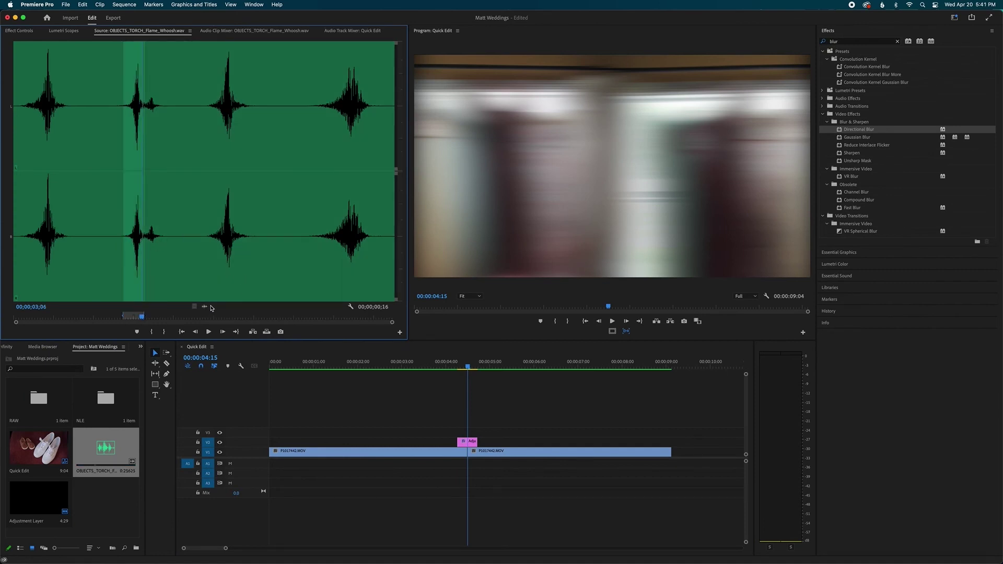
{"action": "left_click_drag", "start_coordinate": [208, 307], "coordinate": [477, 463]}
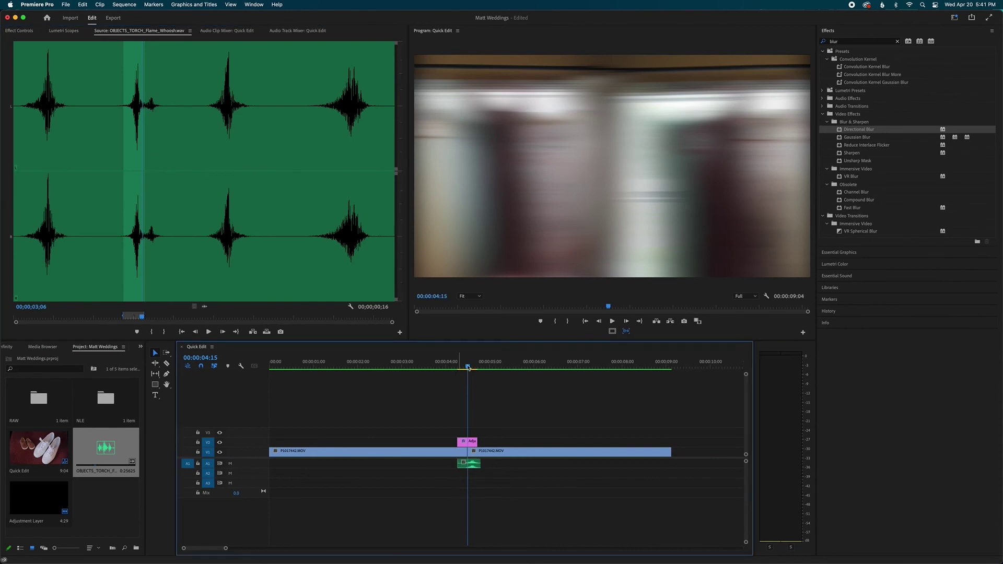
- Shift the whoosh 4 frames earlier under the cut and play the transition with it
{"action": "key", "text": "Left"}
{"action": "key", "text": "Left"}
{"action": "key", "text": "="}
{"action": "key", "text": "="}
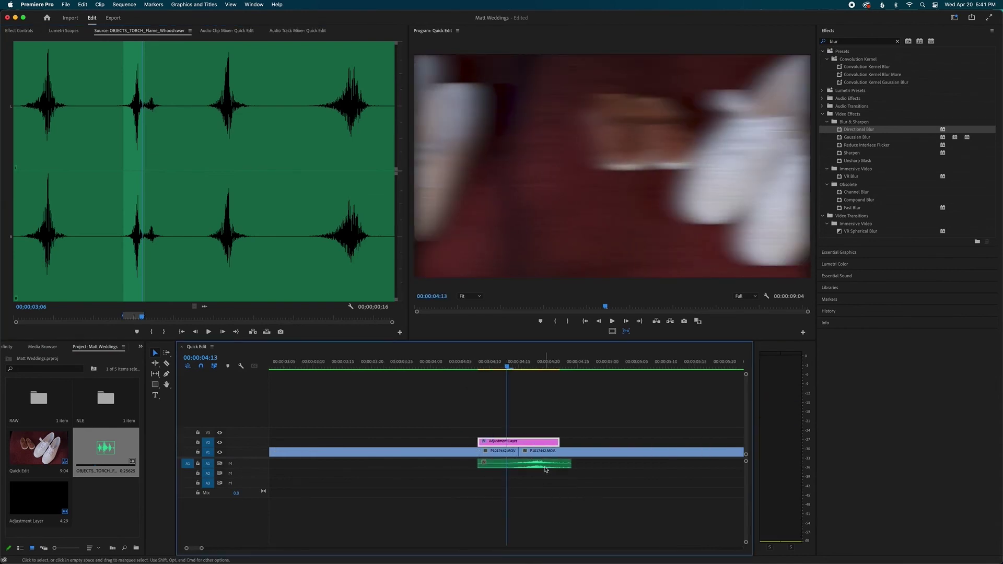
{"action": "left_click_drag", "start_coordinate": [547, 467], "coordinate": [525, 468]}
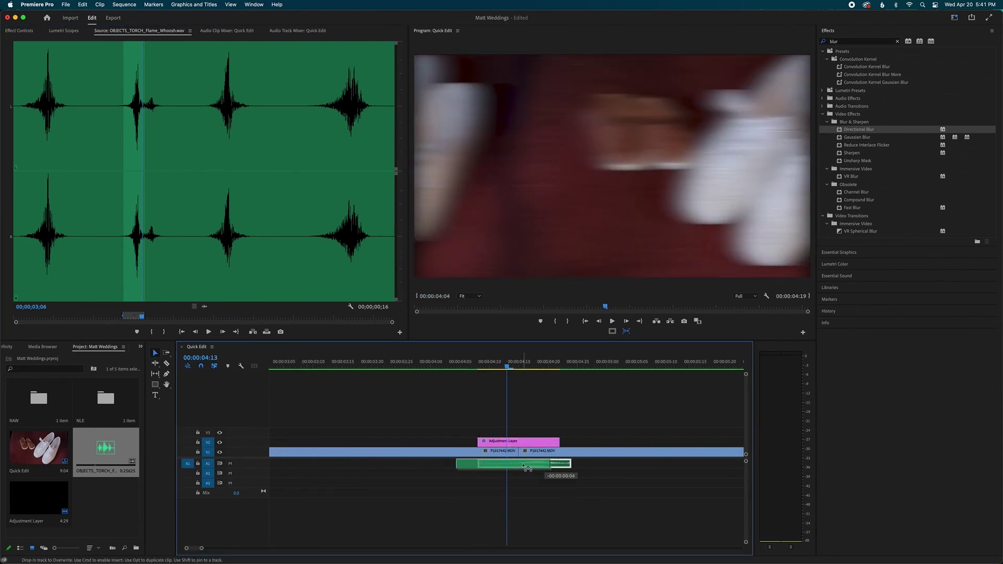
{"action": "left_click", "coordinate": [467, 365]}
{"action": "key", "text": "space"}
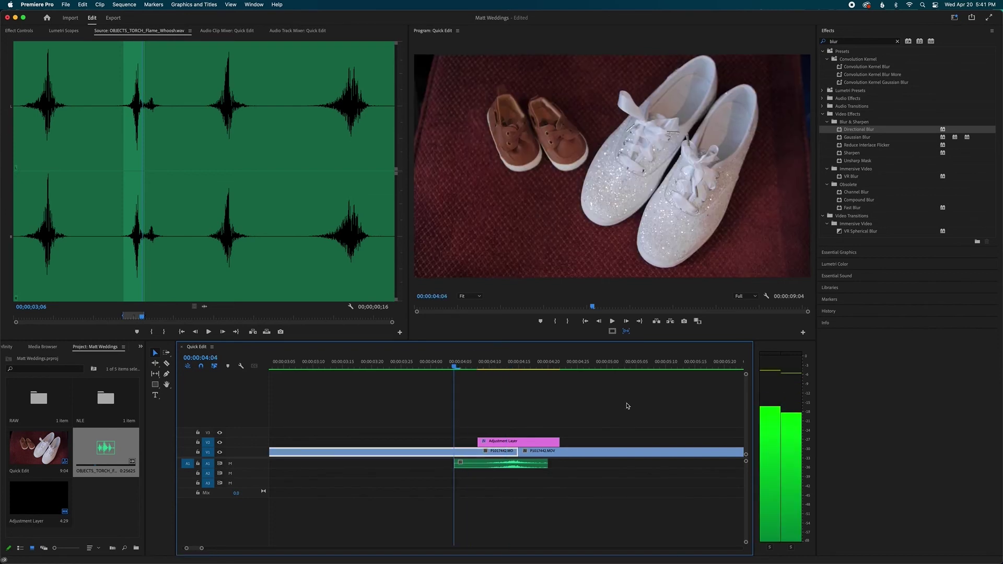
- Replay the finished whip-pan with sound from 04:01
{"action": "key", "text": "minus"}
{"action": "key", "text": "minus"}
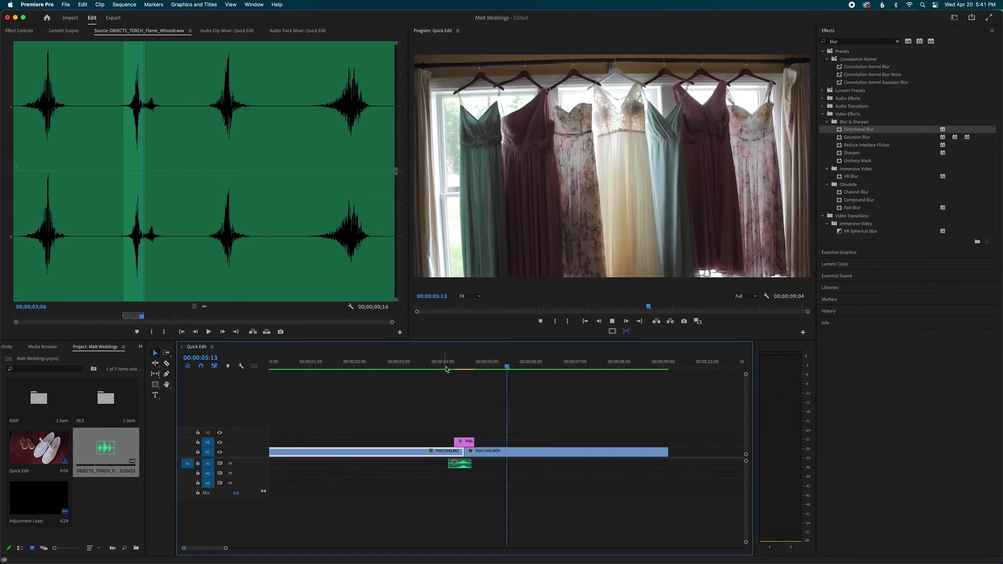
{"action": "key", "text": "space"}
{"action": "key", "text": "minus"}
{"action": "key", "text": "equal"}
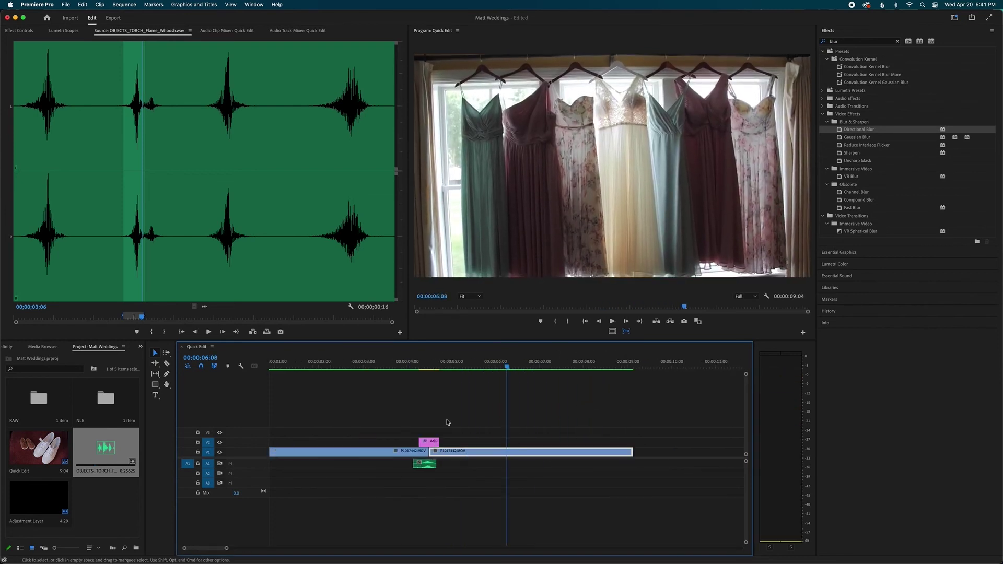
{"action": "left_click", "coordinate": [409, 365]}
{"action": "key", "text": "space"}
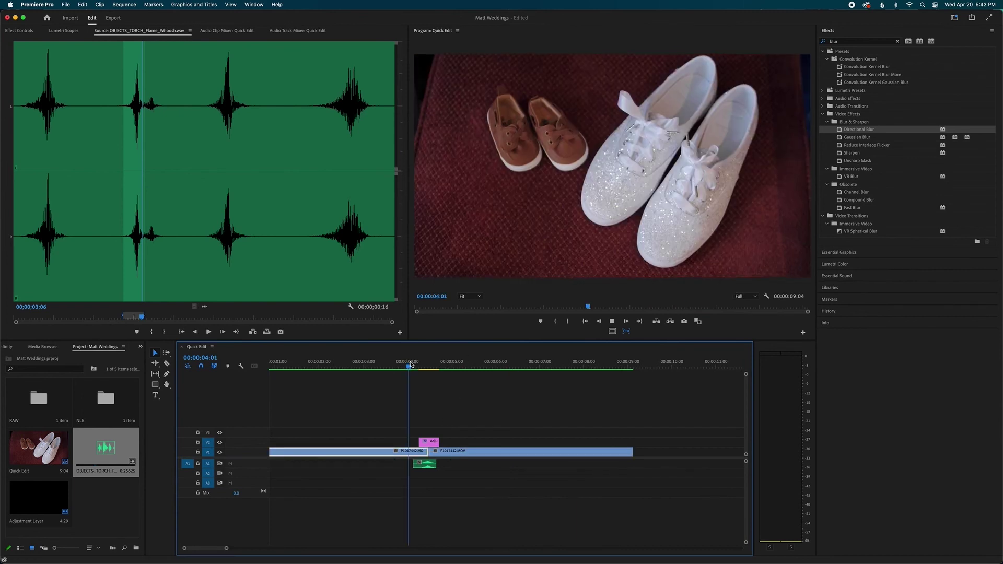